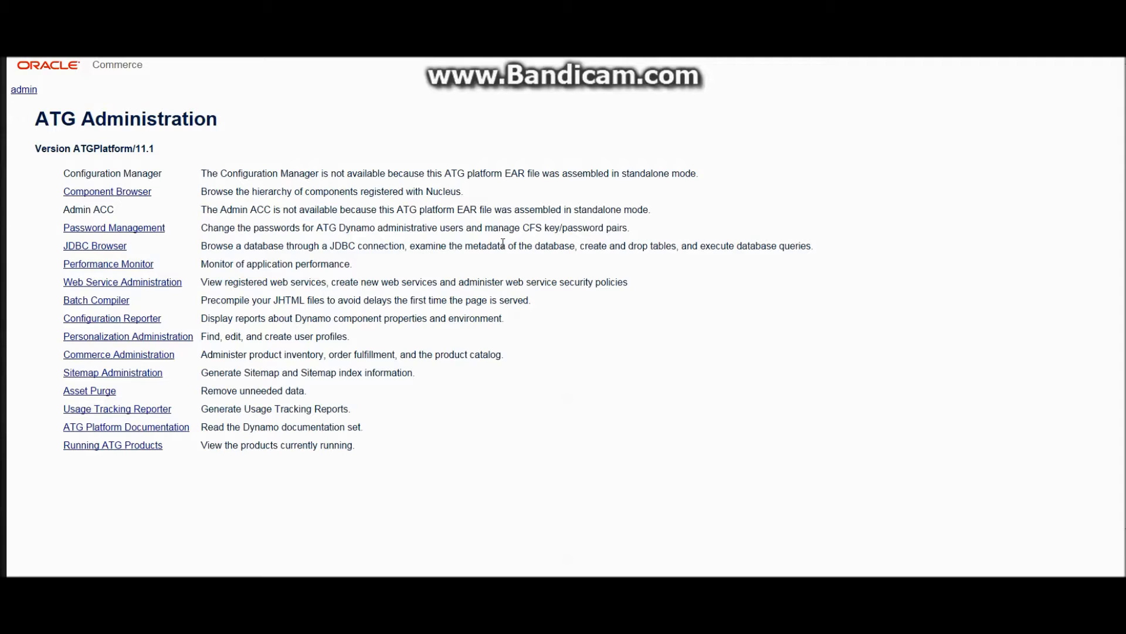
- Search the Component Browser for ProductCatalog and open the /atg/commerce/catalog/ProductCatalog component
{"action": "triple_click", "coordinate": [351, 175]}
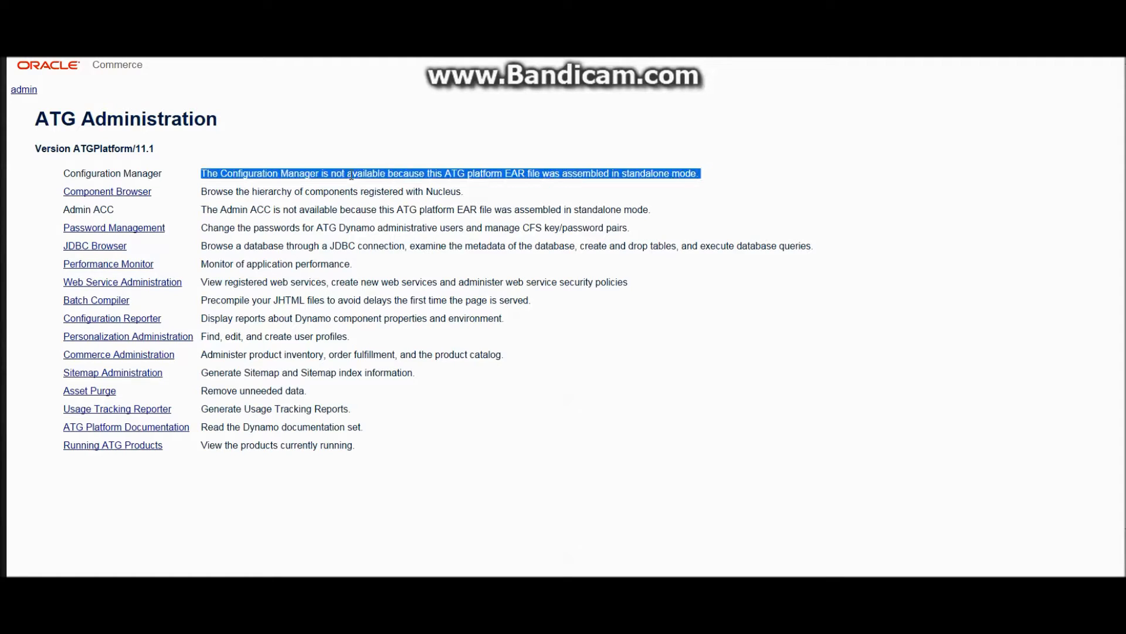
{"action": "left_click", "coordinate": [125, 198]}
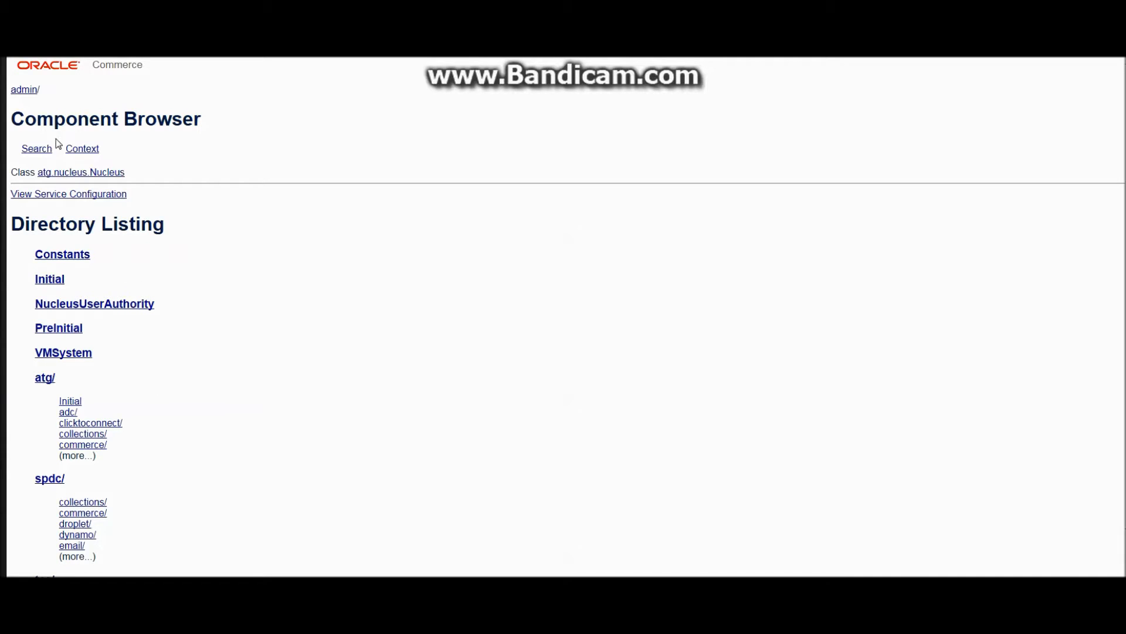
{"action": "left_click", "coordinate": [35, 150]}
{"action": "left_click", "coordinate": [129, 149]}
{"action": "type", "text": "Prod"}
{"action": "key", "text": "Down"}
{"action": "key", "text": "Return"}
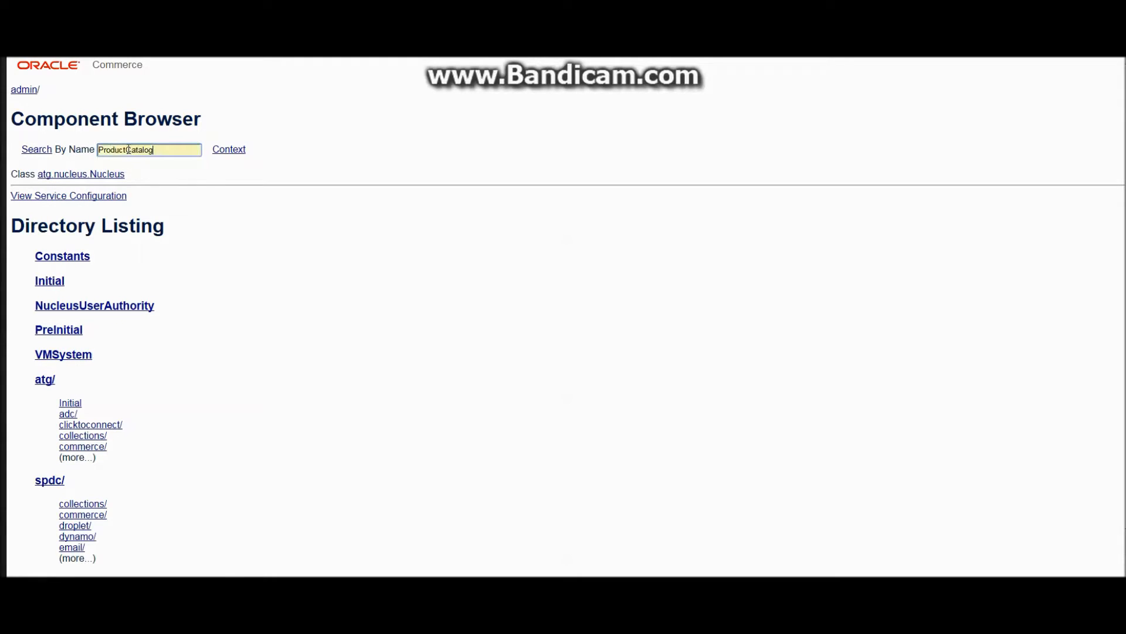
{"action": "key", "text": "Return"}
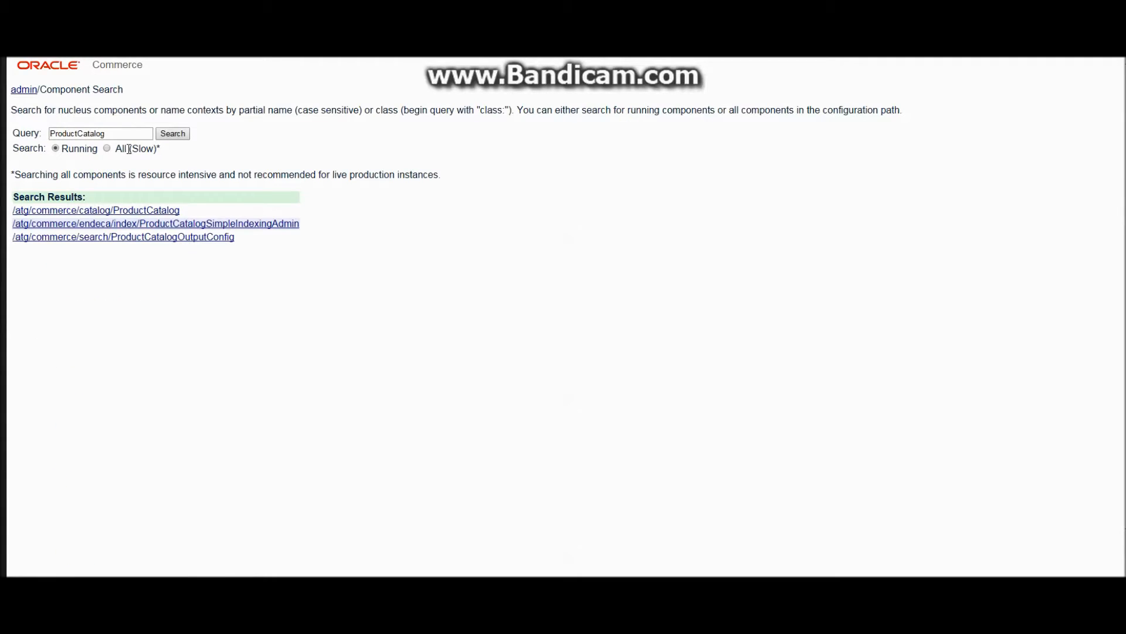
{"action": "left_click", "coordinate": [153, 211]}
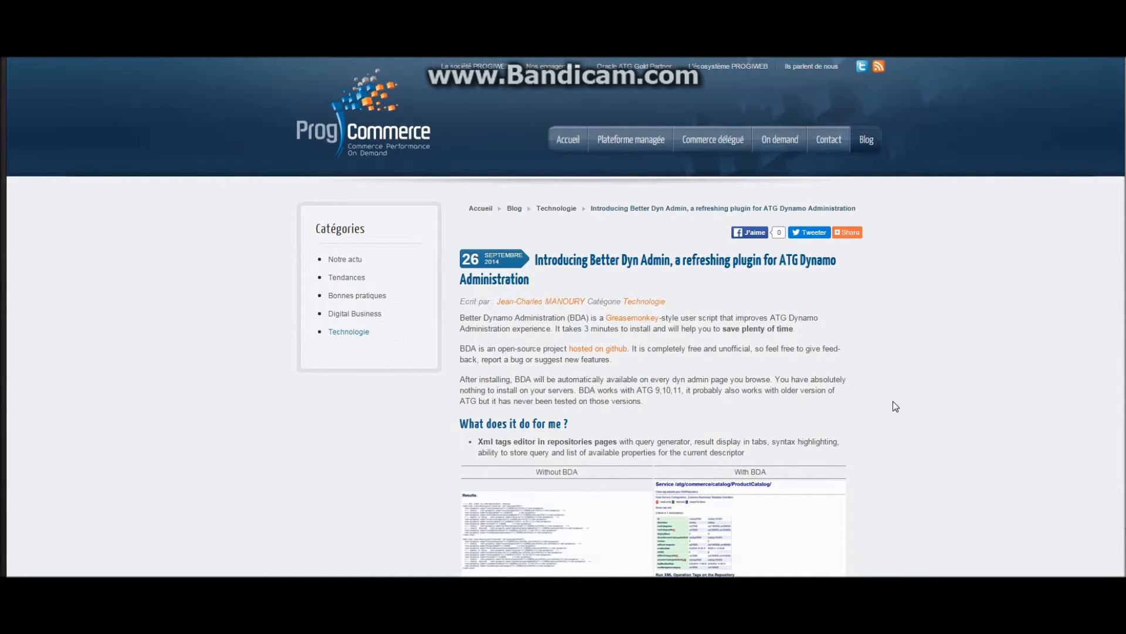
- Look over the Better Dyn Admin introduction article and the plugin's reorganised sections on the ProductCatalog component page
{"action": "scroll", "coordinate": [895, 406], "scroll_direction": "down", "scroll_amount": 3}
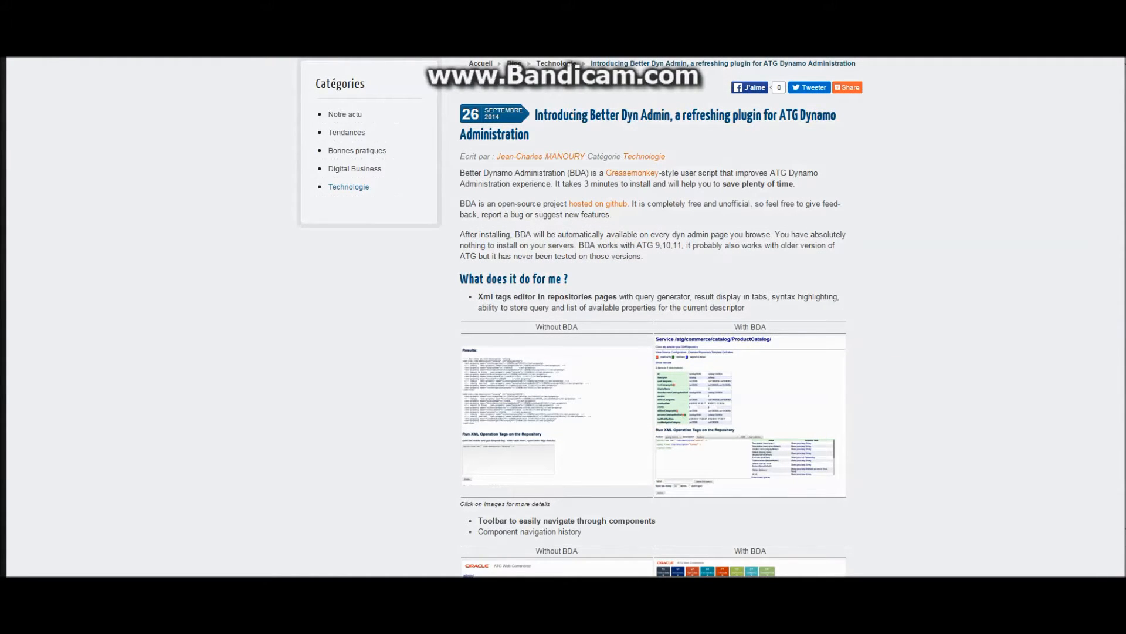
{"action": "key", "text": "ctrl+Tab"}
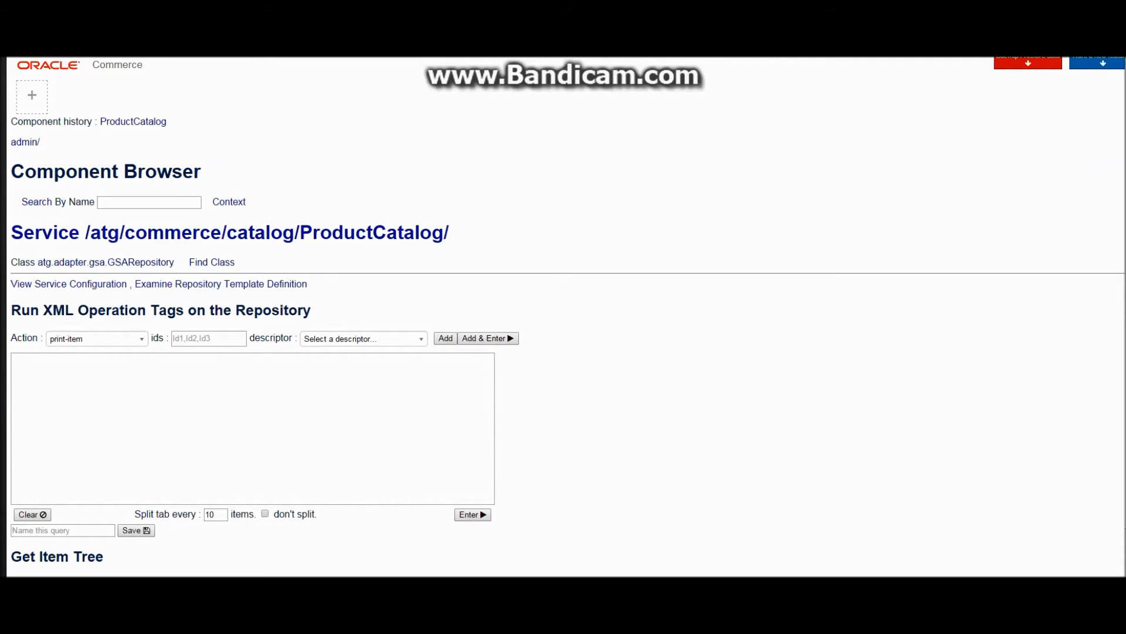
{"action": "scroll", "coordinate": [566, 317], "scroll_direction": "down", "scroll_amount": 10}
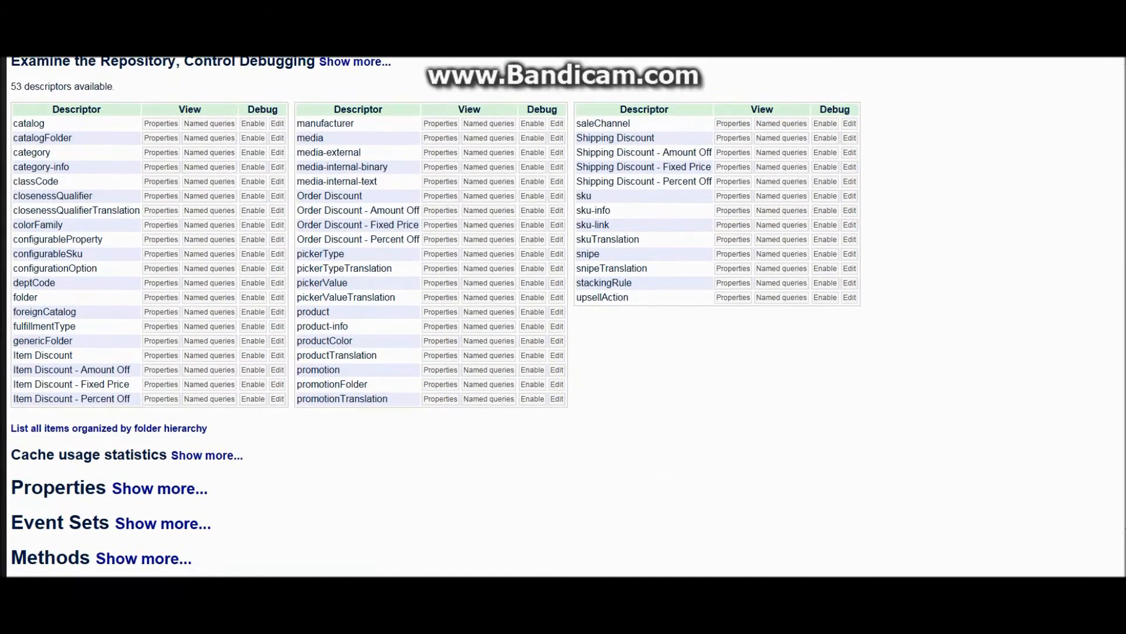
{"action": "left_click_drag", "start_coordinate": [67, 567], "coordinate": [43, 488]}
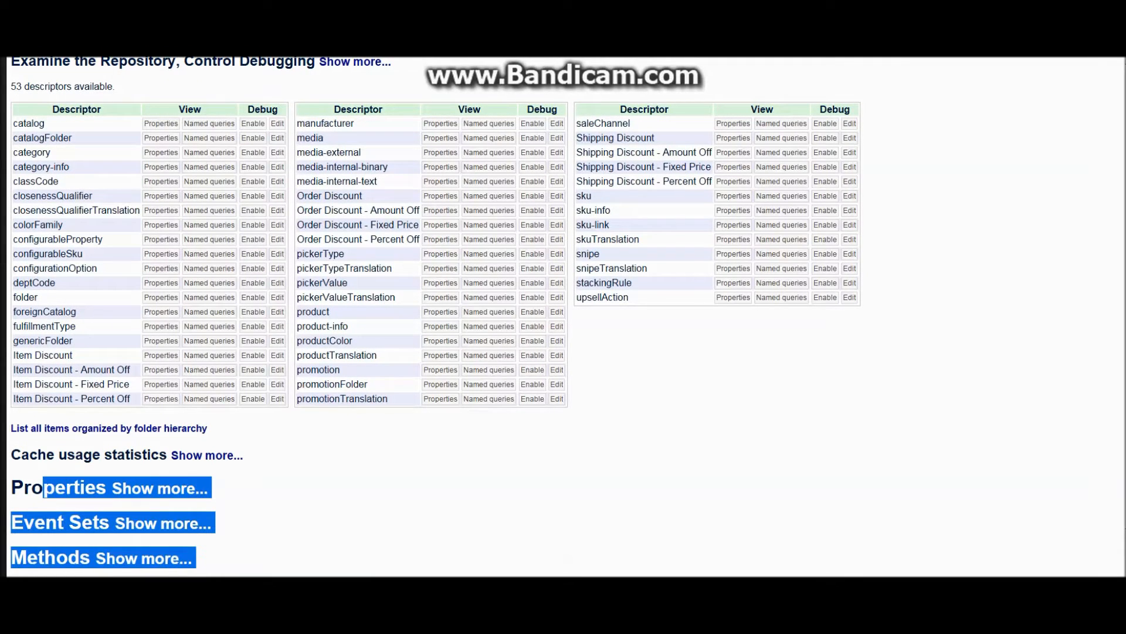
{"action": "left_click", "coordinate": [741, 454]}
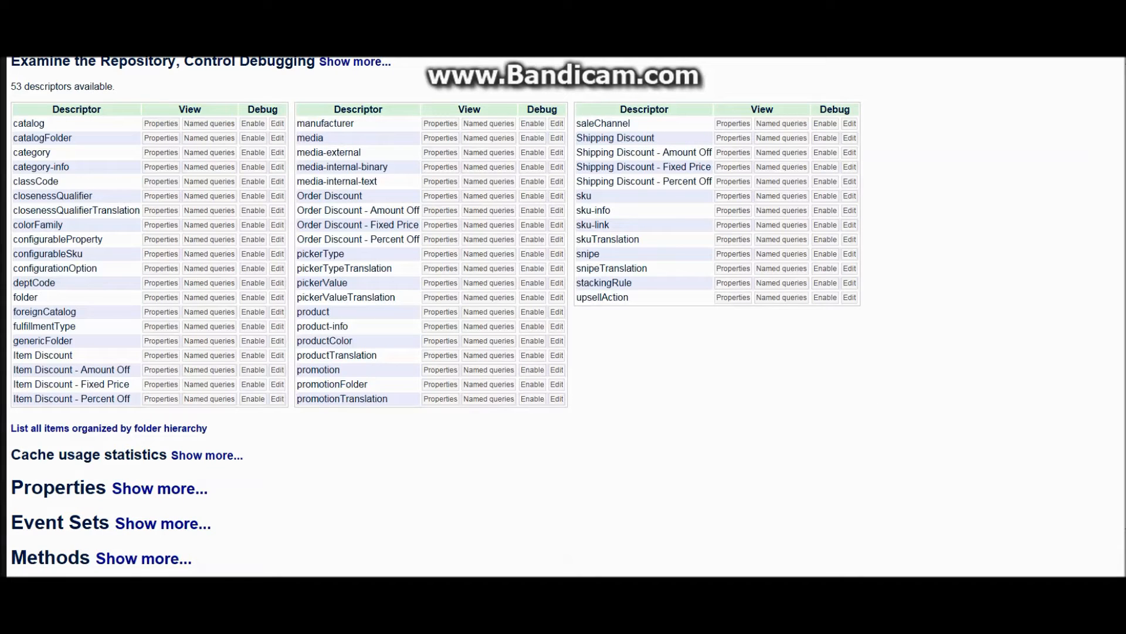
{"action": "scroll", "coordinate": [563, 317], "scroll_direction": "up", "scroll_amount": 10}
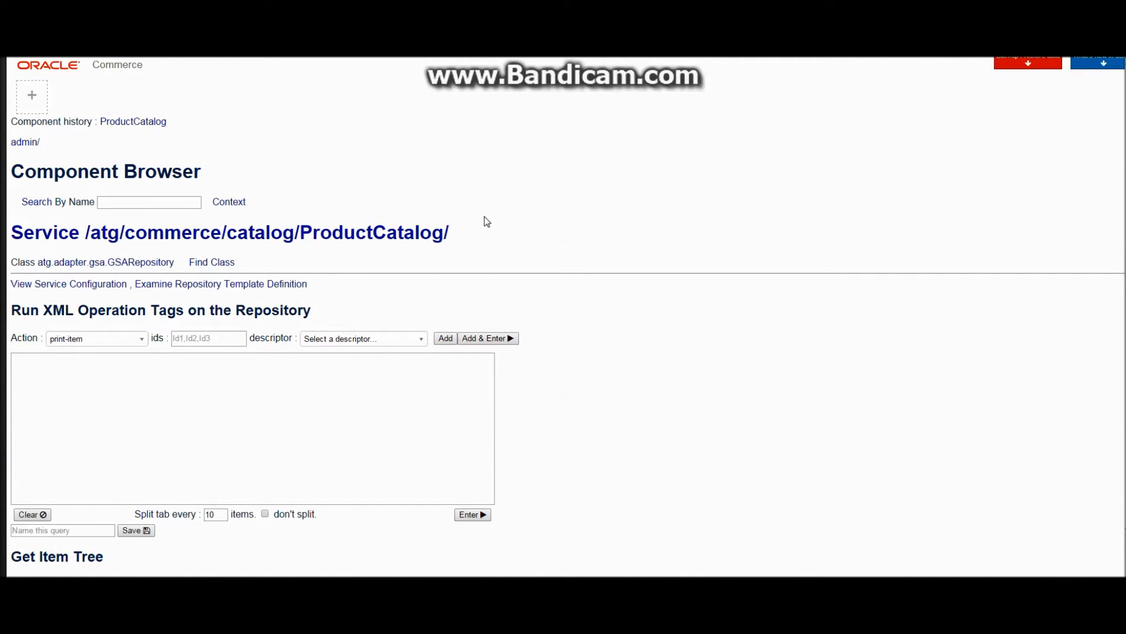
- Search components by name for OrderRepo and open /atg/commerce/order/OrderRepository
{"action": "double_click", "coordinate": [78, 122]}
{"action": "left_click", "coordinate": [125, 203]}
{"action": "type", "text": "OrderRepo"}
{"action": "key", "text": "Return"}
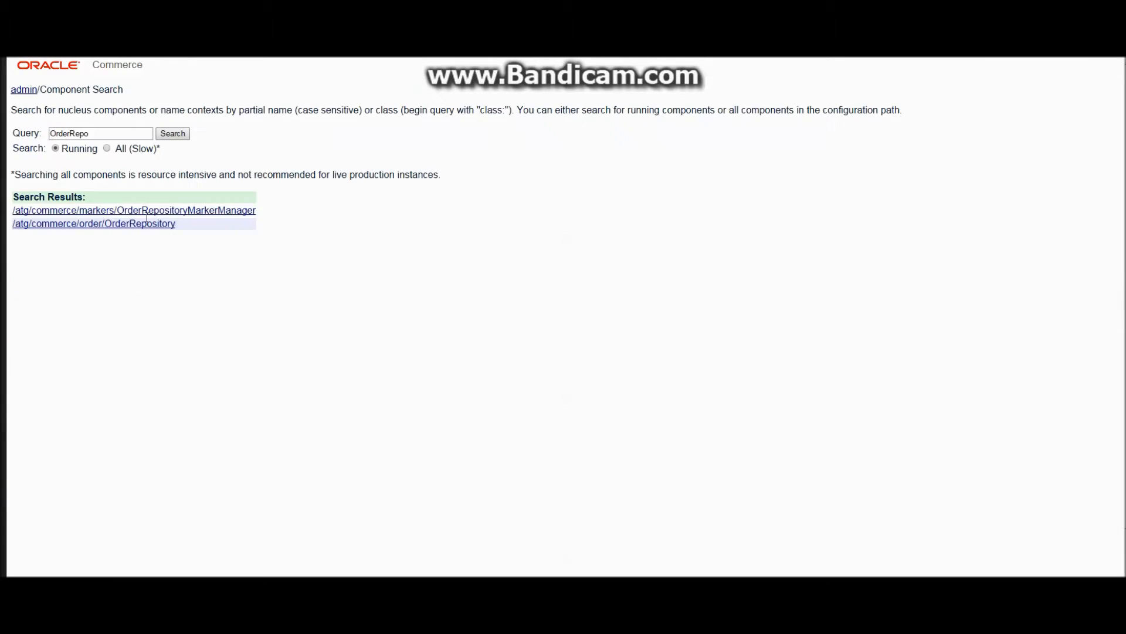
{"action": "left_click", "coordinate": [142, 242]}
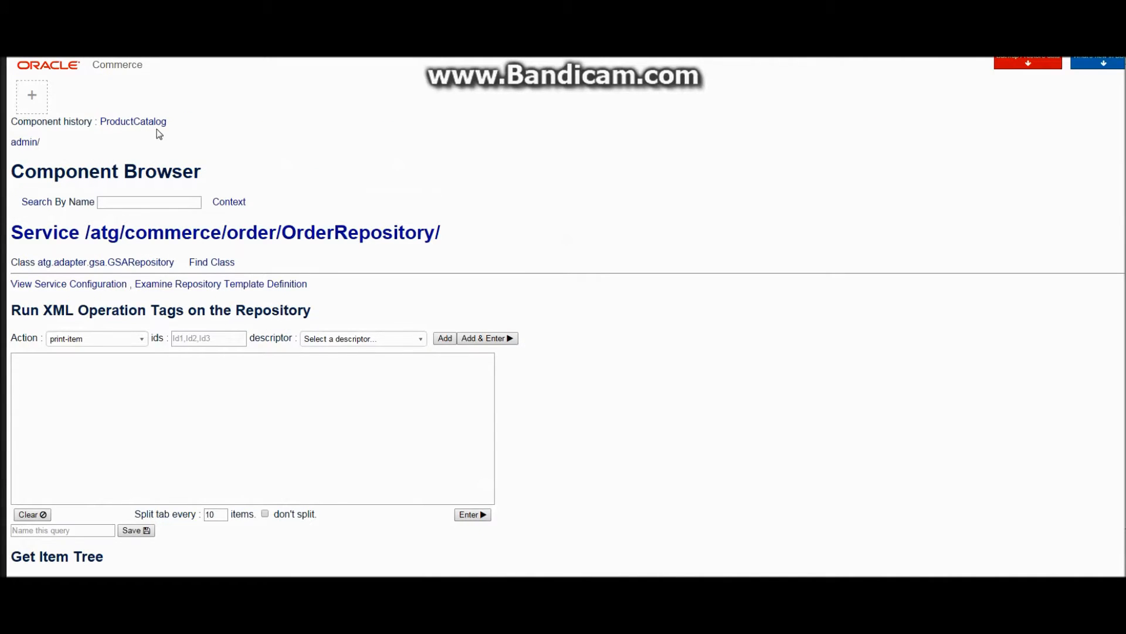
- Search components by name for Inventory and open /atg/commerce/inventory/CachingInventoryManager
{"action": "left_click", "coordinate": [133, 204]}
{"action": "type", "text": "In"}
{"action": "key", "text": "Down"}
{"action": "key", "text": "Return"}
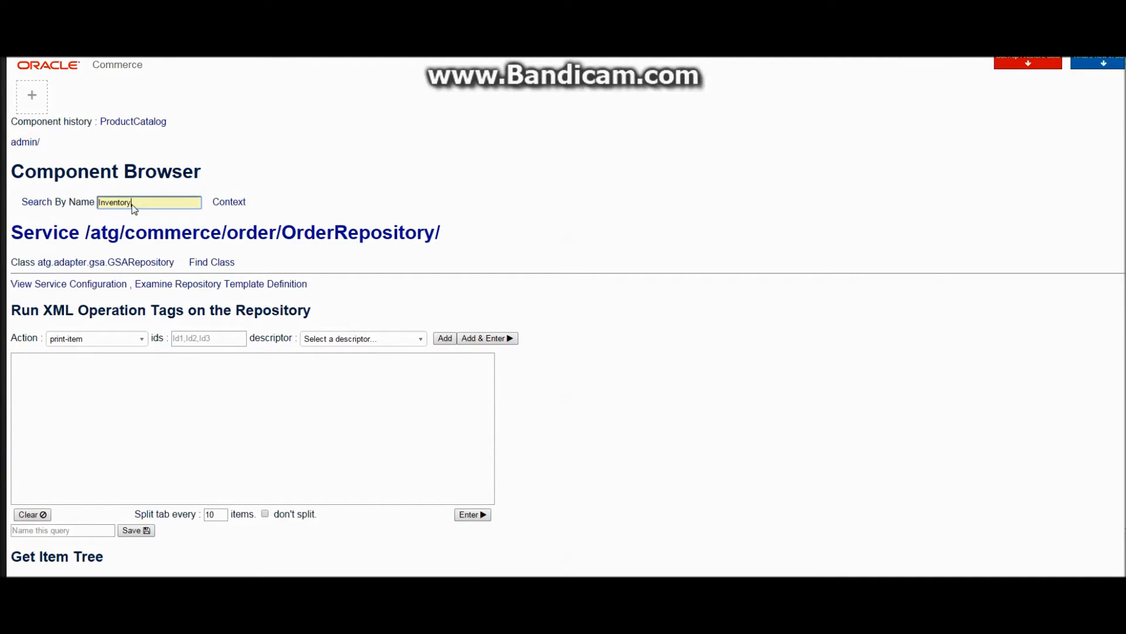
{"action": "key", "text": "Return"}
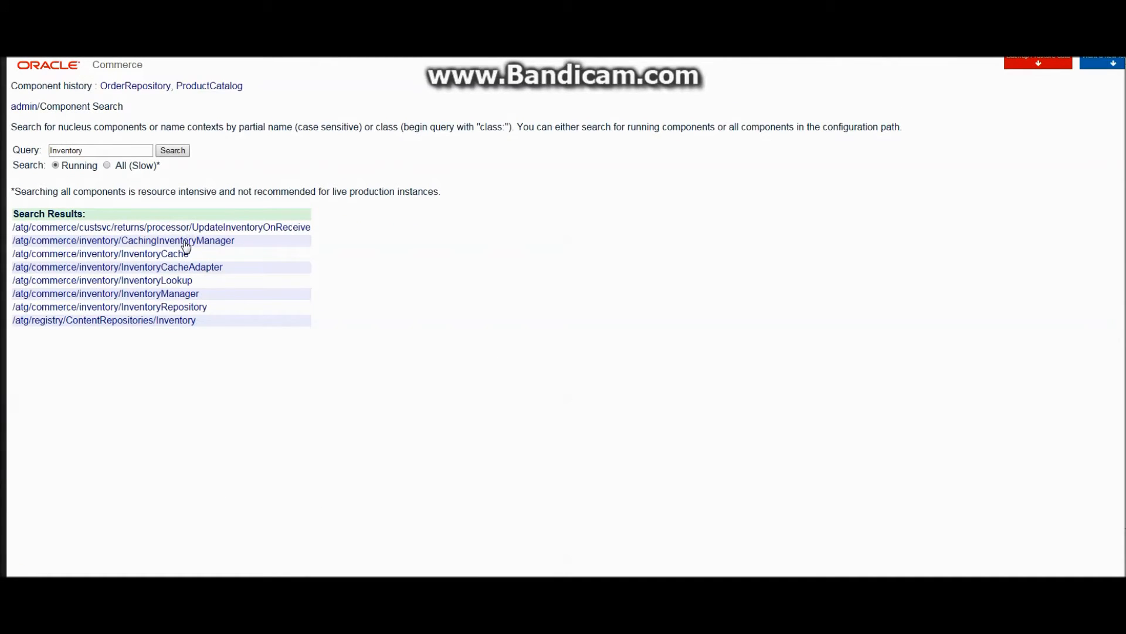
{"action": "left_click", "coordinate": [183, 241]}
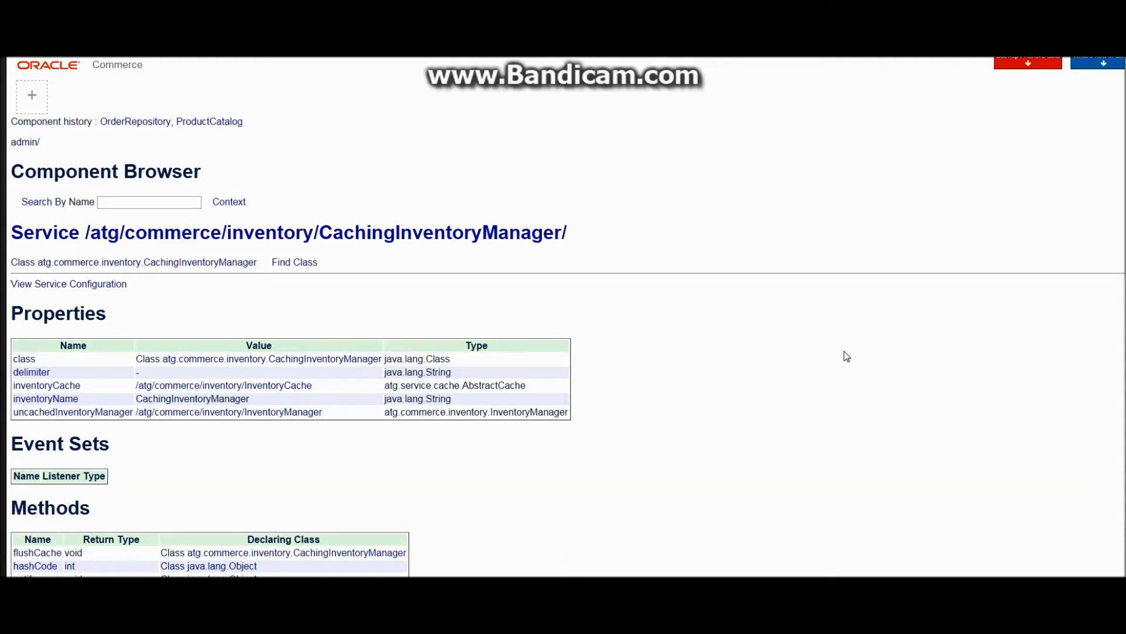
- Reopen ProductCatalog from the component history and add it as a shortcut without choosing any methods
{"action": "left_click", "coordinate": [191, 123]}
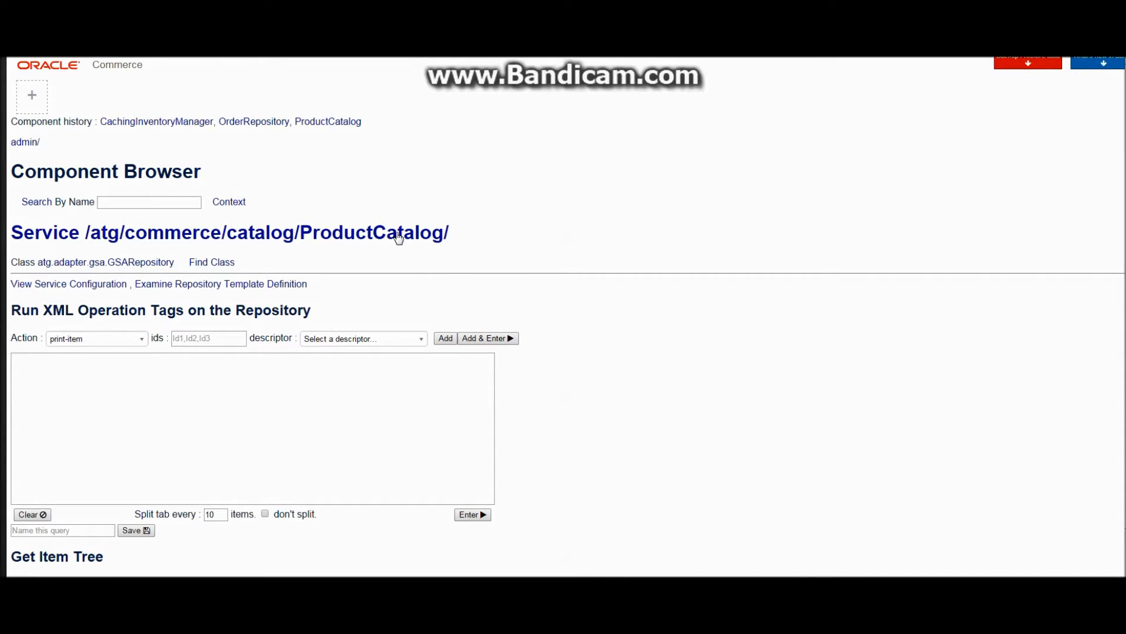
{"action": "left_click", "coordinate": [32, 97]}
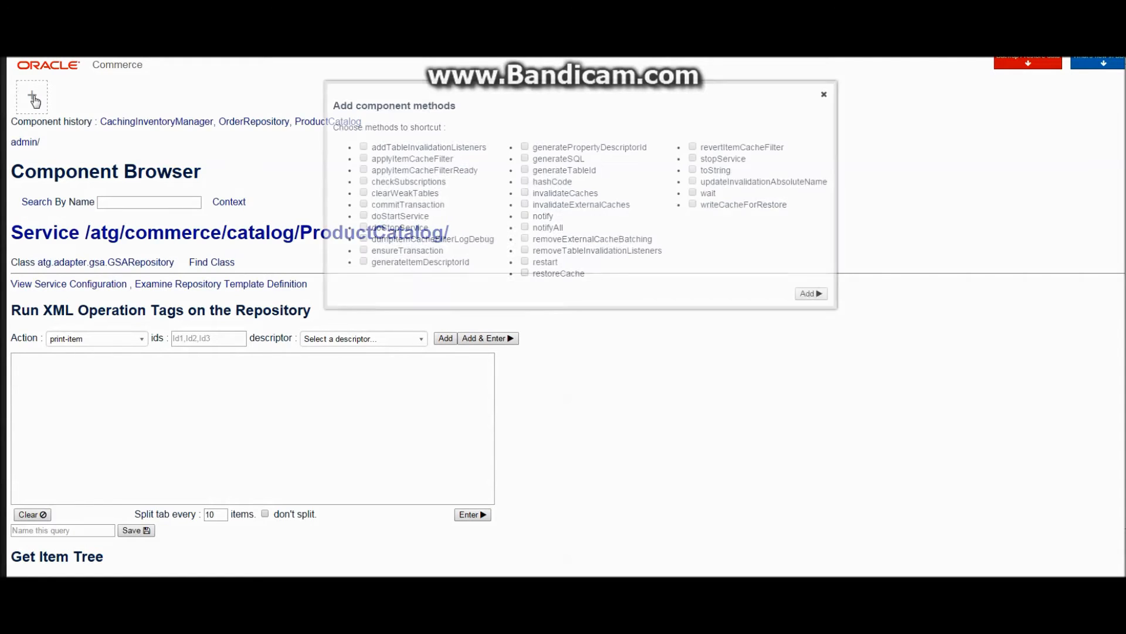
{"action": "left_click", "coordinate": [811, 293]}
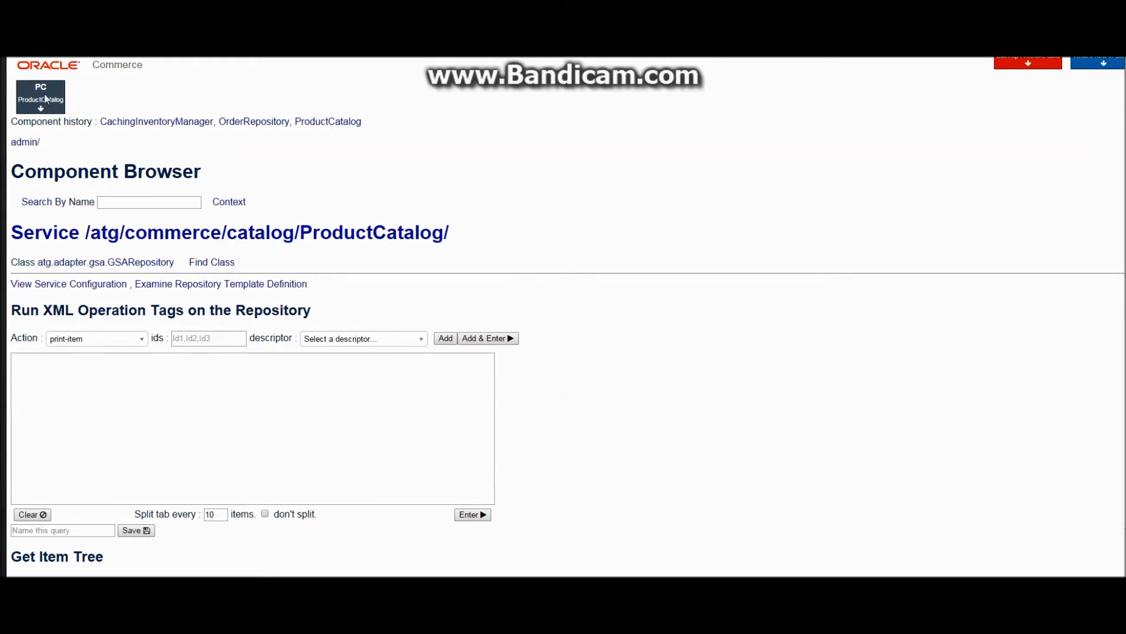
- Reopen OrderRepository from the component history and add it as a shortcut without choosing any methods
{"action": "left_click", "coordinate": [228, 120]}
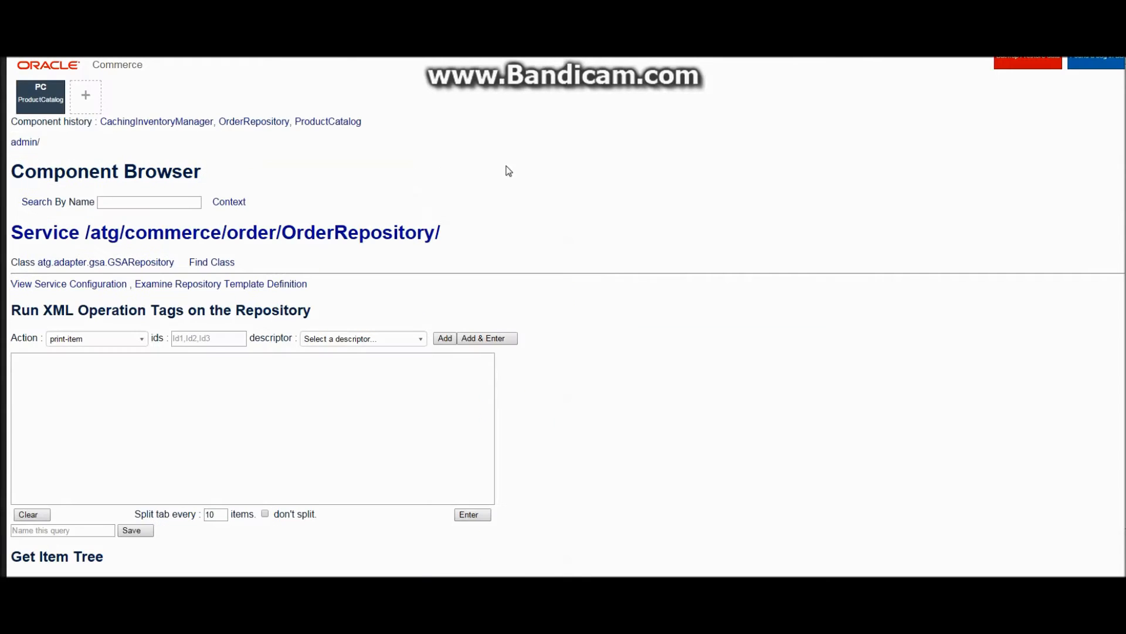
{"action": "left_click", "coordinate": [358, 235]}
{"action": "left_click", "coordinate": [85, 104]}
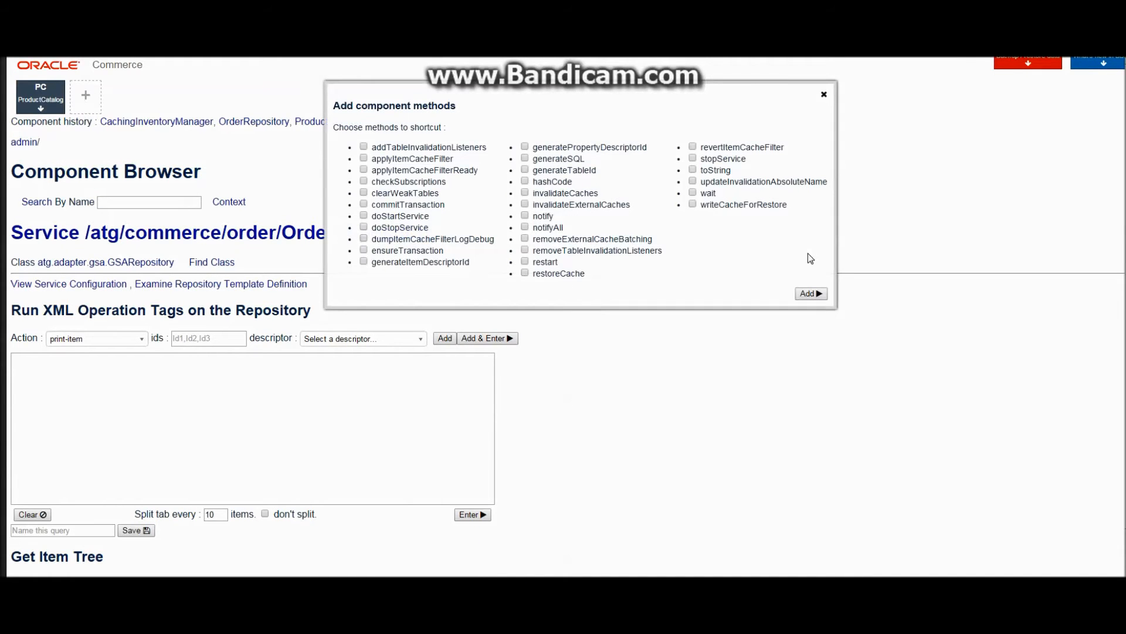
{"action": "left_click", "coordinate": [810, 294]}
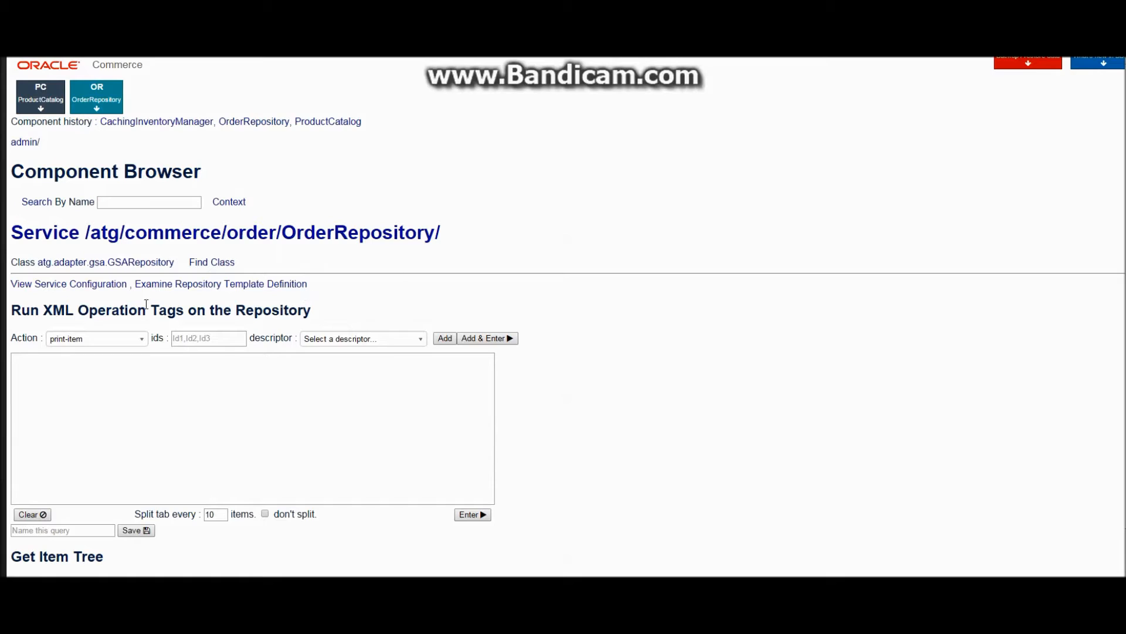
- Go back to the ProductCatalog component through its shortcut
{"action": "left_click", "coordinate": [187, 366]}
{"action": "left_click", "coordinate": [132, 342]}
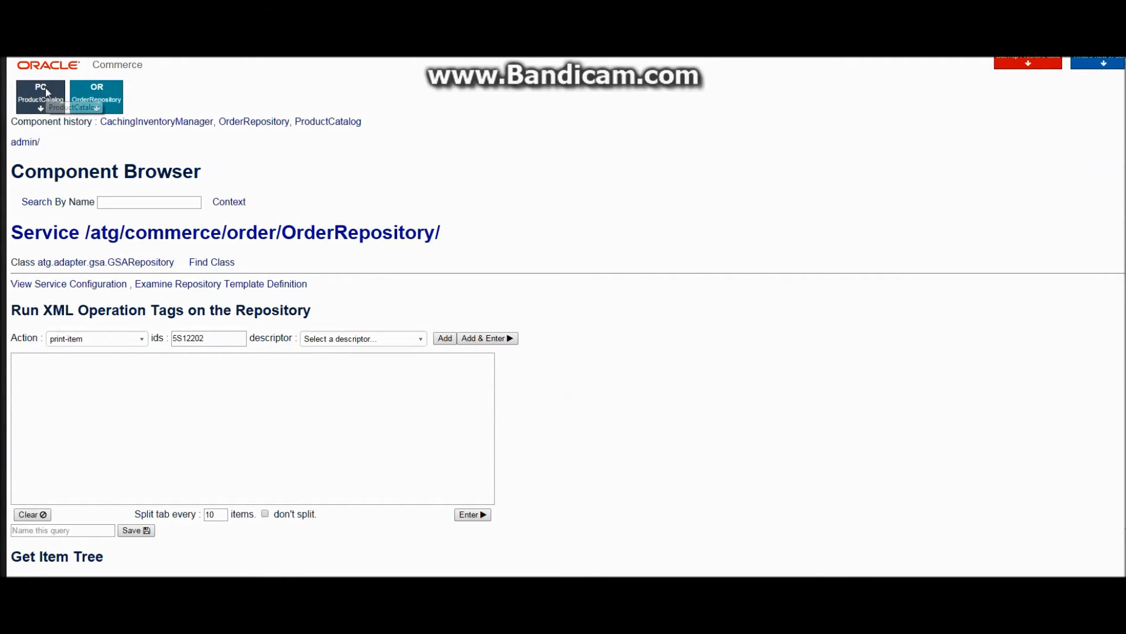
{"action": "left_click", "coordinate": [46, 92]}
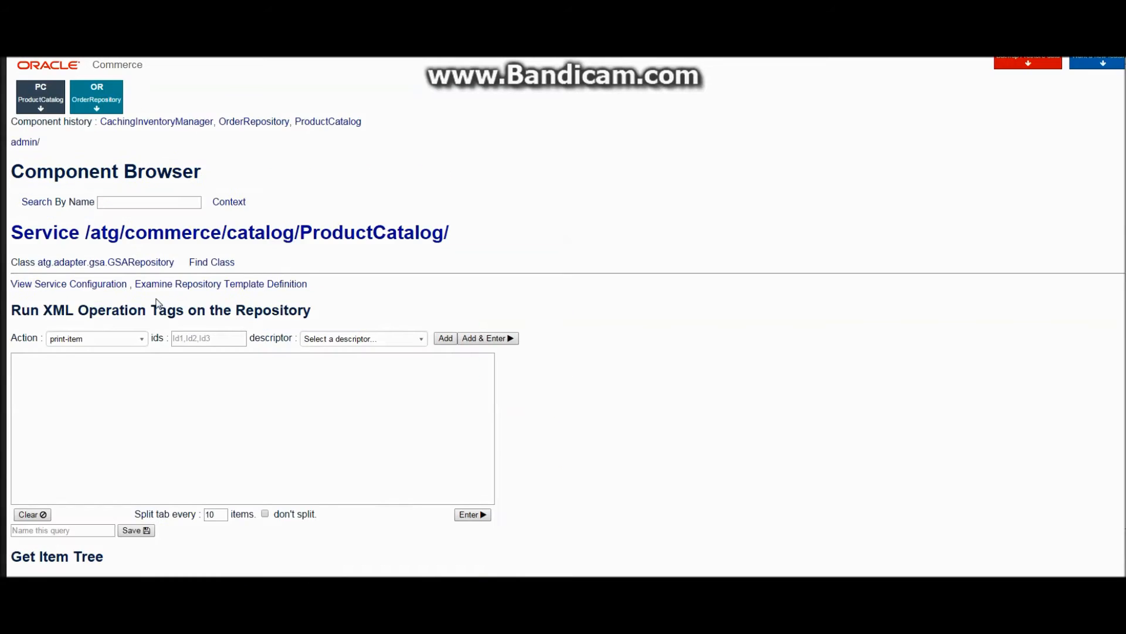
- Add and run a print-item query on ProductCatalog for id 5S12202 with the product descriptor
{"action": "left_click", "coordinate": [130, 339]}
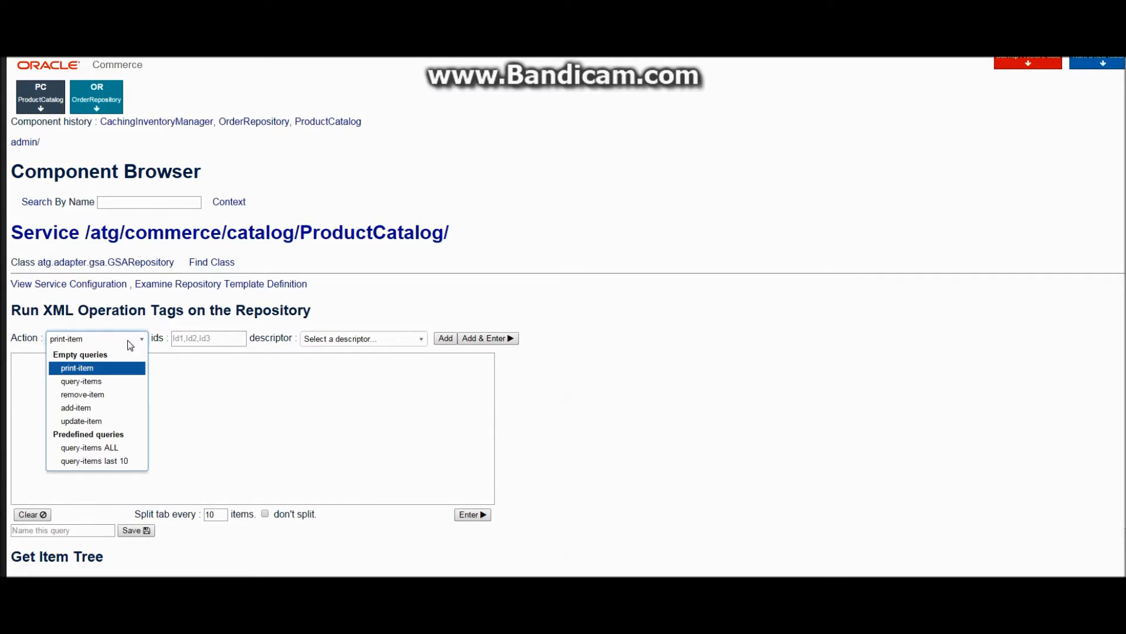
{"action": "left_click", "coordinate": [112, 368]}
{"action": "left_click", "coordinate": [224, 345]}
{"action": "type", "text": "5S12202"}
{"action": "left_click", "coordinate": [365, 341]}
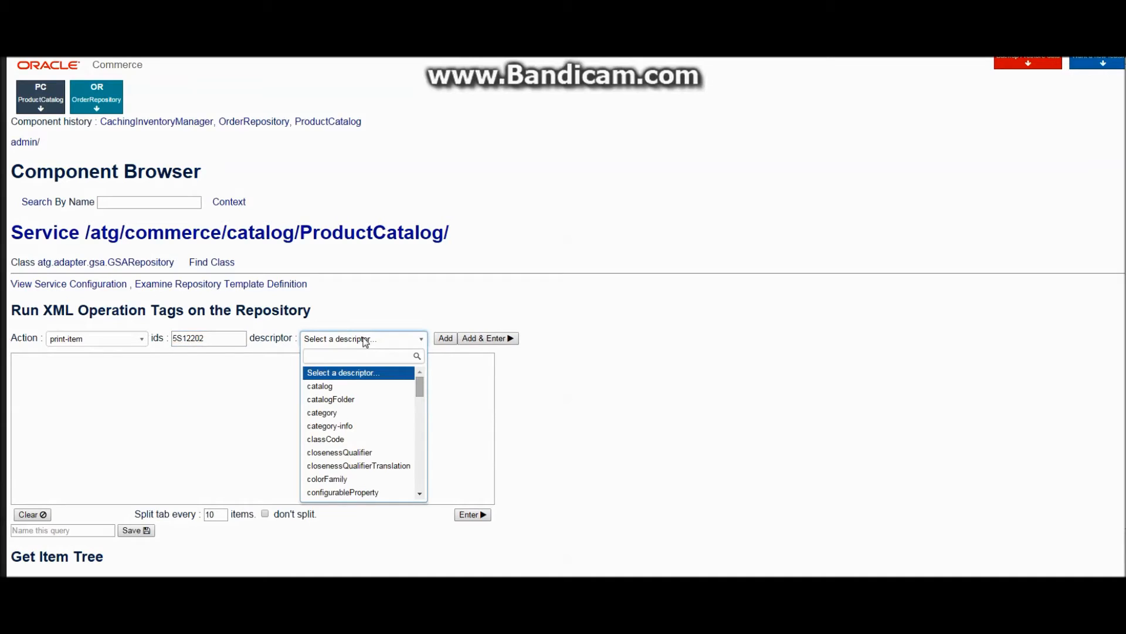
{"action": "type", "text": "prod"}
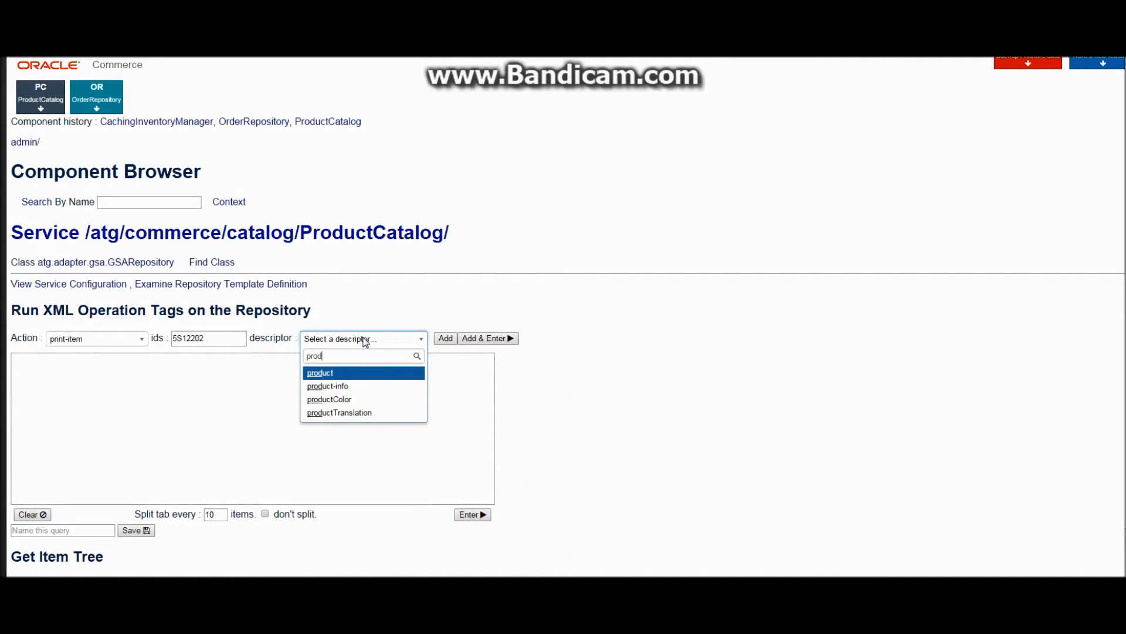
{"action": "left_click", "coordinate": [327, 373]}
{"action": "left_click", "coordinate": [473, 339]}
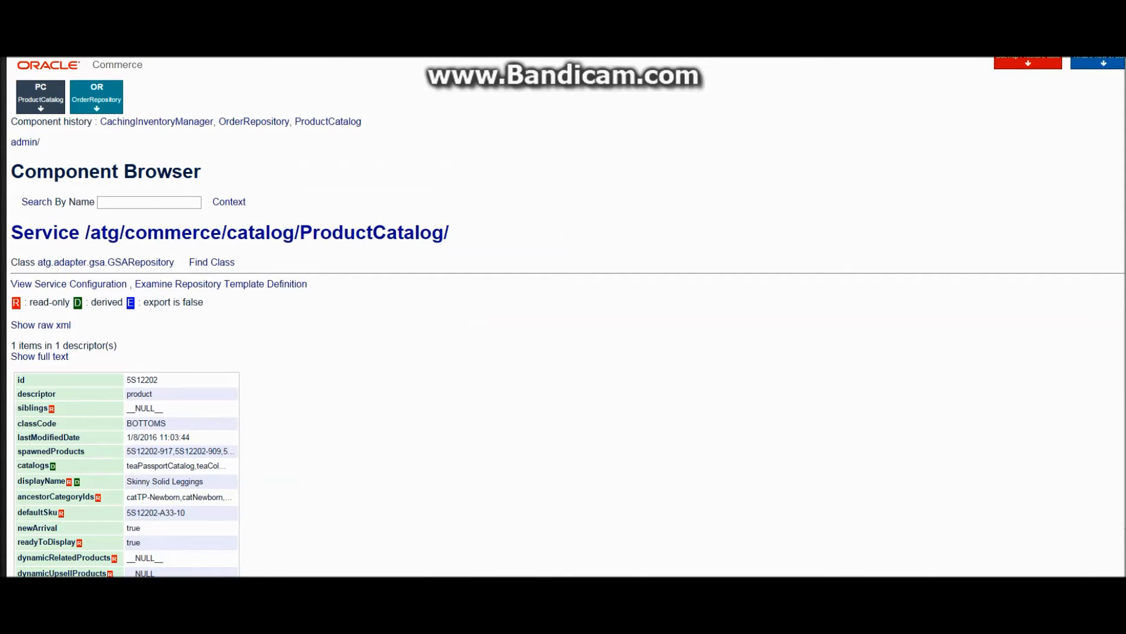
- Examine the printed product's property table and execution log, and show the item's raw XML
{"action": "scroll", "coordinate": [563, 317], "scroll_direction": "down", "scroll_amount": 4}
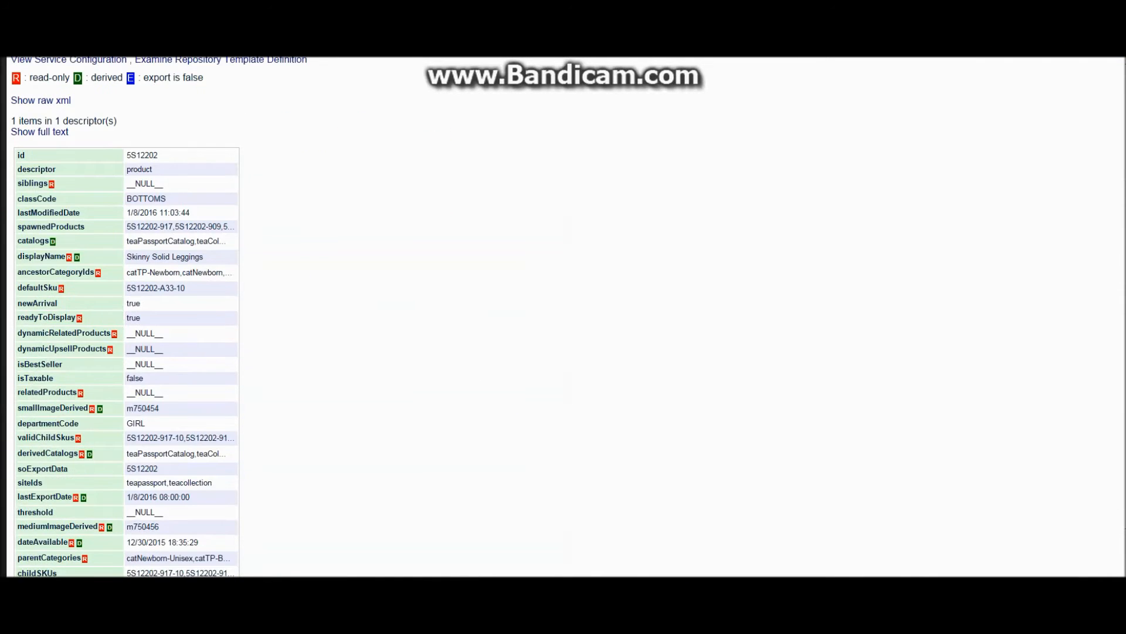
{"action": "scroll", "coordinate": [345, 138], "scroll_direction": "down", "scroll_amount": 1}
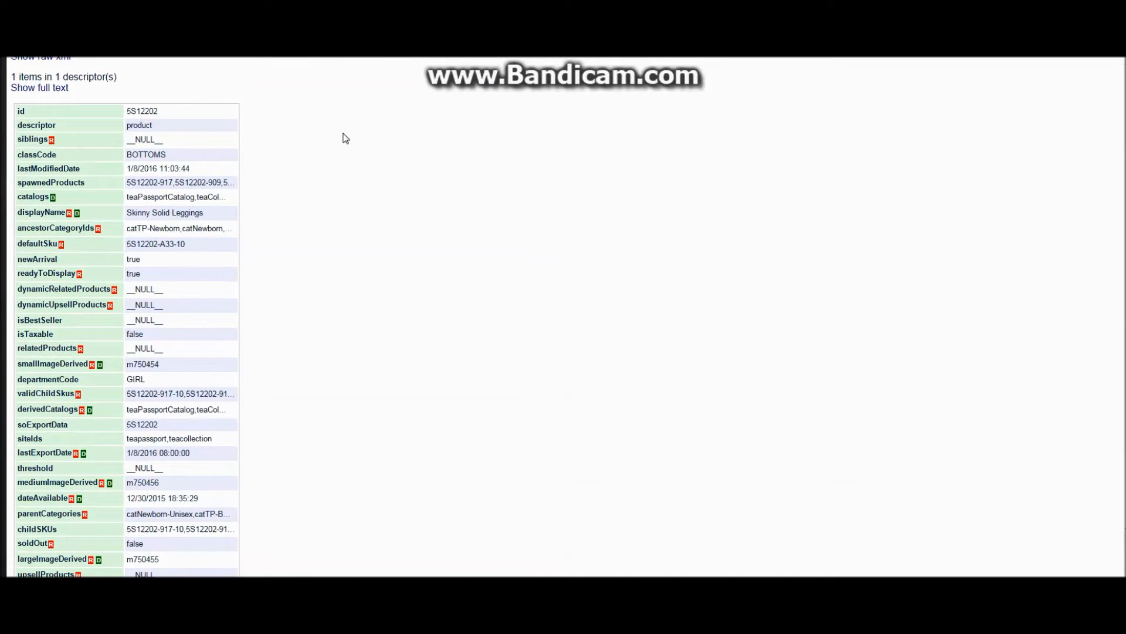
{"action": "double_click", "coordinate": [149, 112]}
{"action": "scroll", "coordinate": [127, 317], "scroll_direction": "down", "scroll_amount": 6}
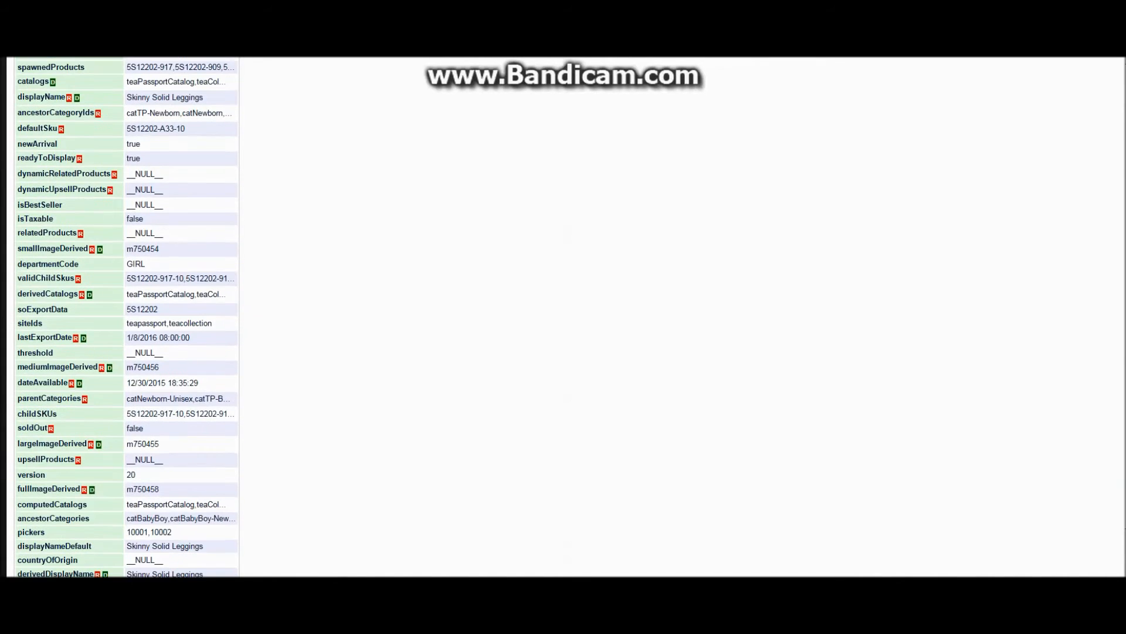
{"action": "scroll", "coordinate": [126, 317], "scroll_direction": "down", "scroll_amount": 3}
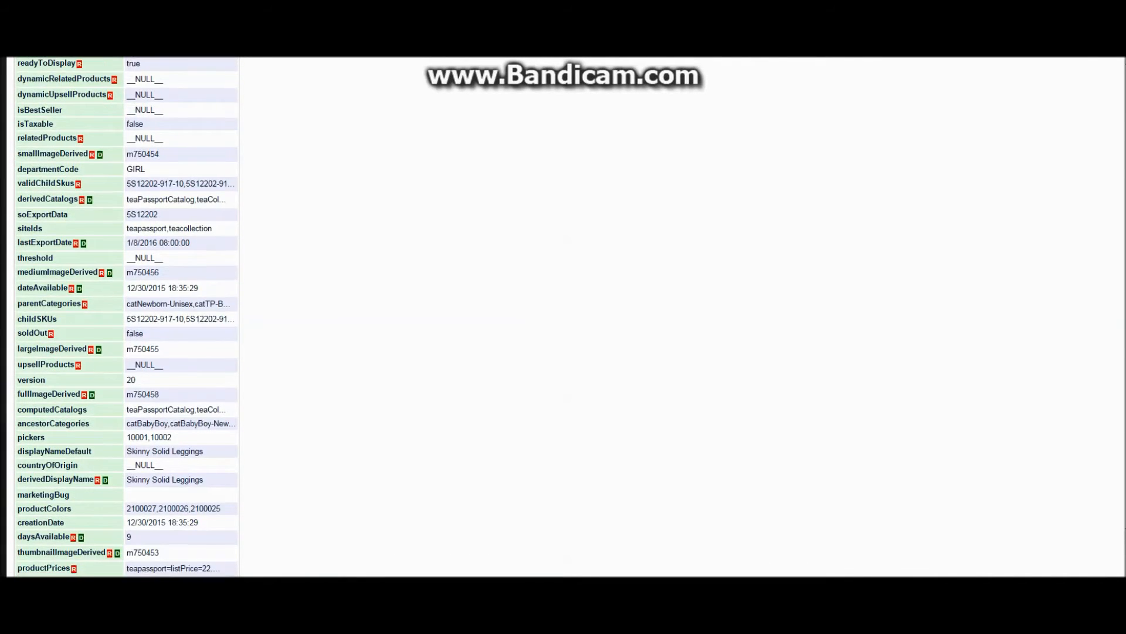
{"action": "scroll", "coordinate": [126, 316], "scroll_direction": "down", "scroll_amount": 5}
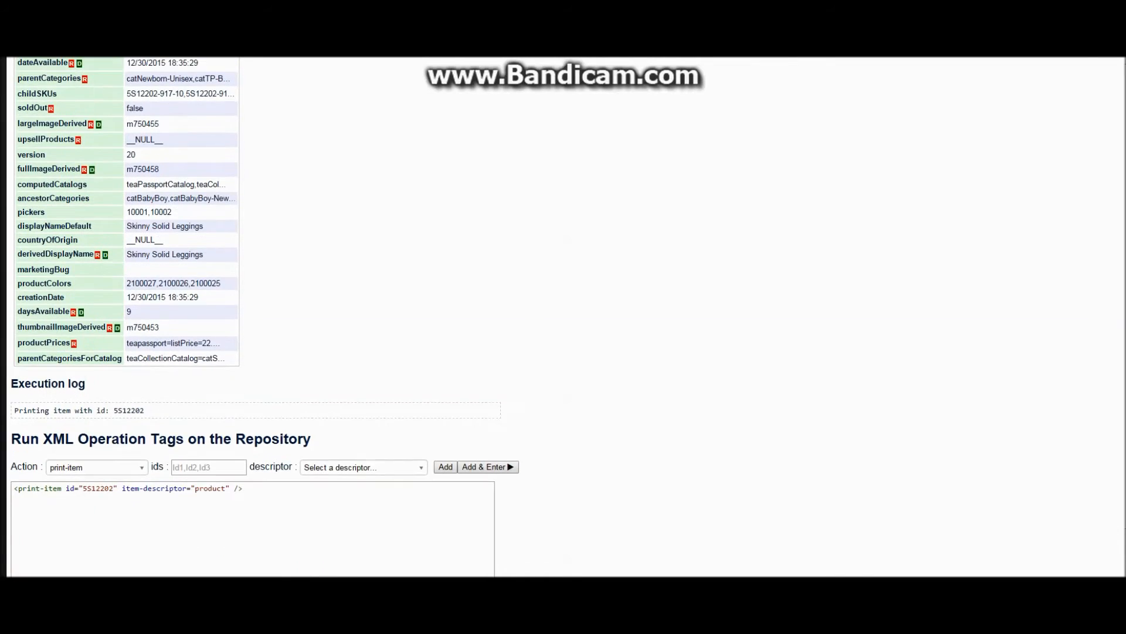
{"action": "scroll", "coordinate": [127, 316], "scroll_direction": "up", "scroll_amount": 19}
{"action": "scroll", "coordinate": [565, 317], "scroll_direction": "up", "scroll_amount": 1}
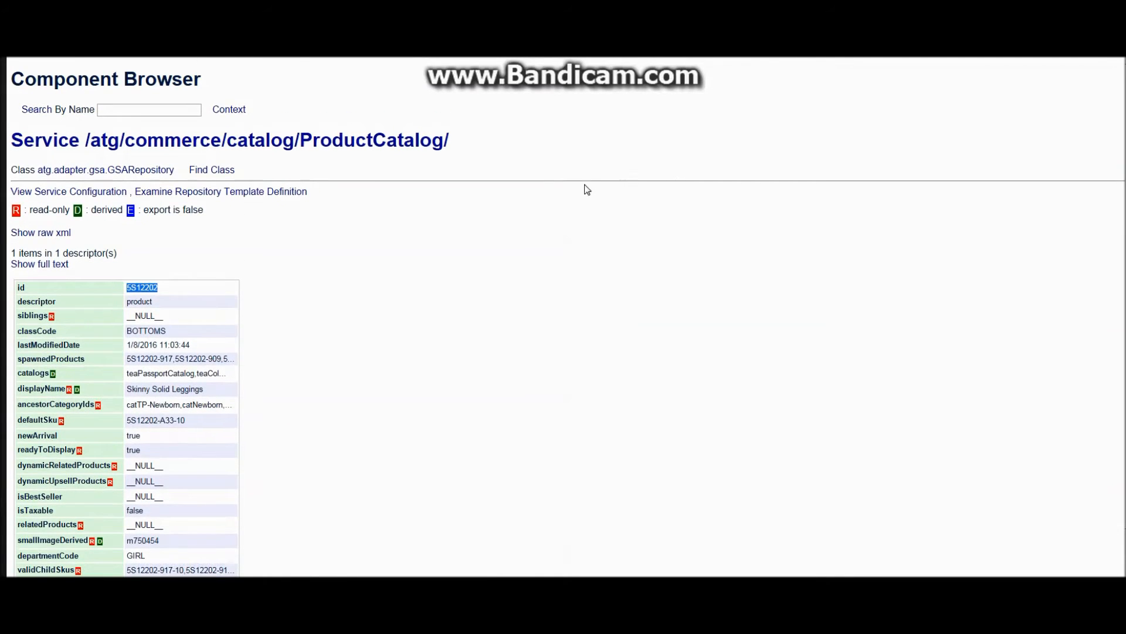
{"action": "left_click", "coordinate": [66, 234]}
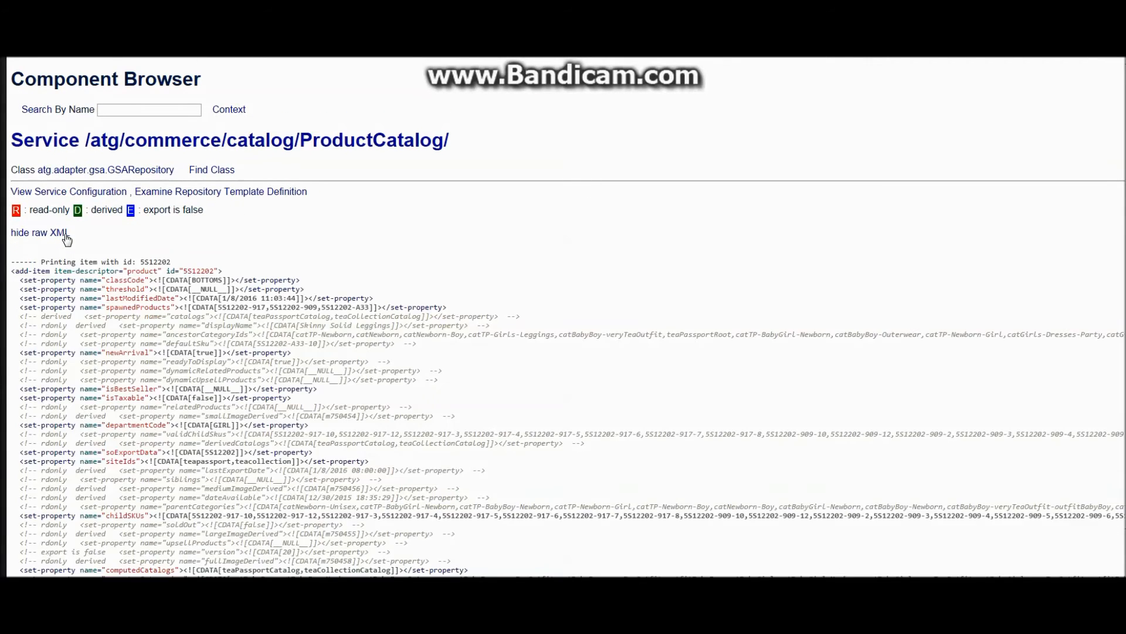
- Highlight the raw XML and its classCode property line, and return to the ProductCatalog component page
{"action": "left_click_drag", "start_coordinate": [11, 261], "coordinate": [319, 574]}
{"action": "left_click", "coordinate": [367, 374]}
{"action": "triple_click", "coordinate": [130, 279]}
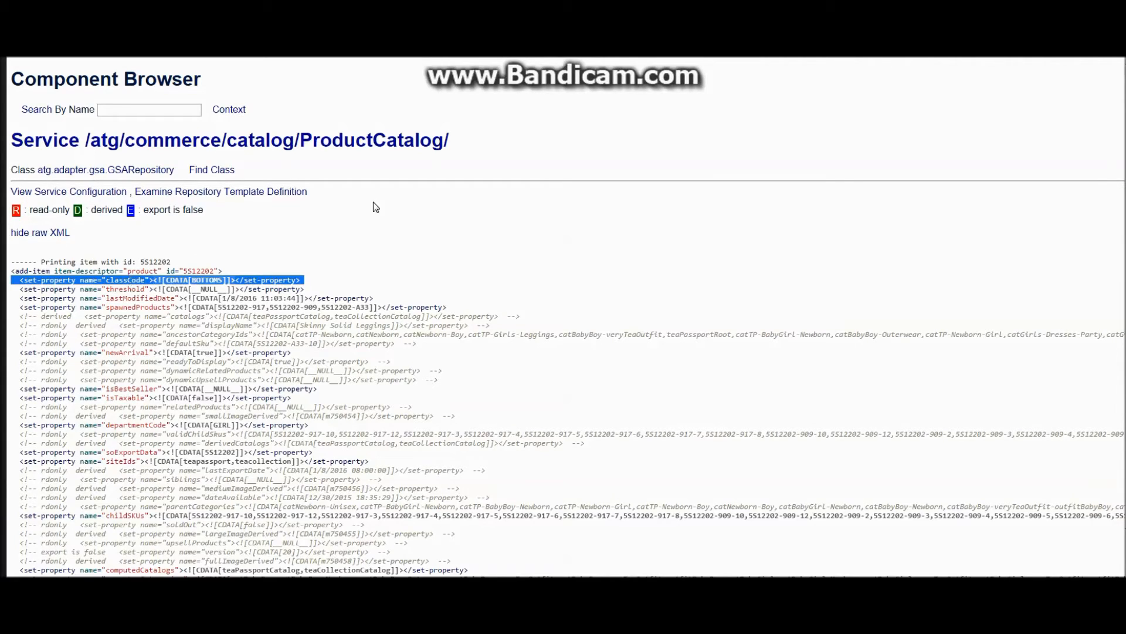
{"action": "left_click", "coordinate": [338, 142]}
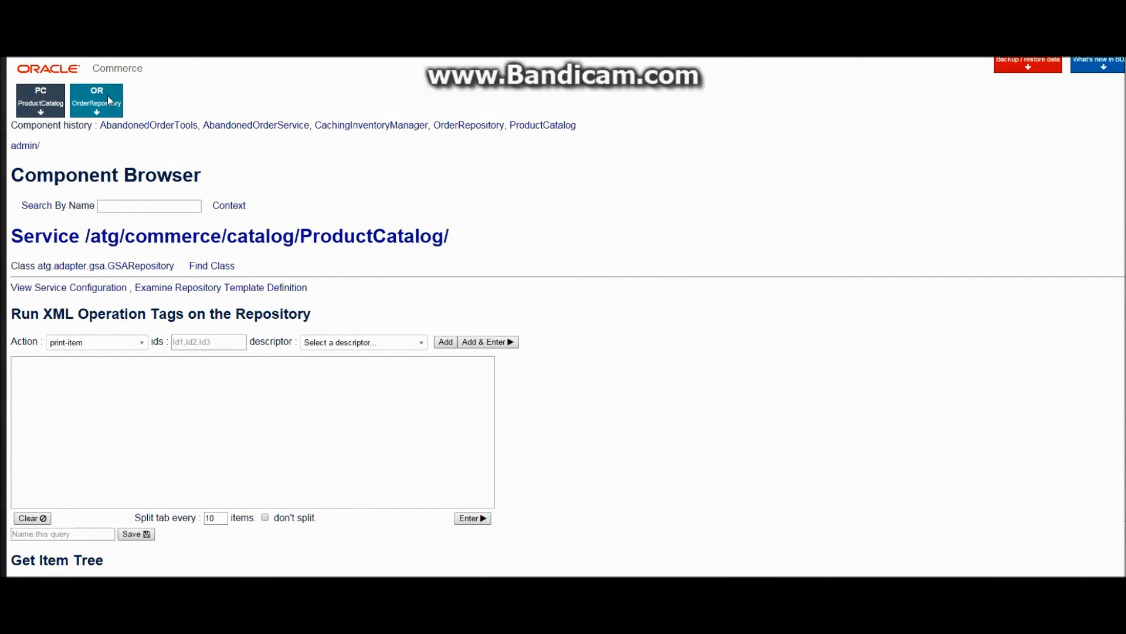
- Open OrderRepository through its shortcut, and add and run the predefined query-items last 10 query with the order descriptor
{"action": "left_click", "coordinate": [102, 99]}
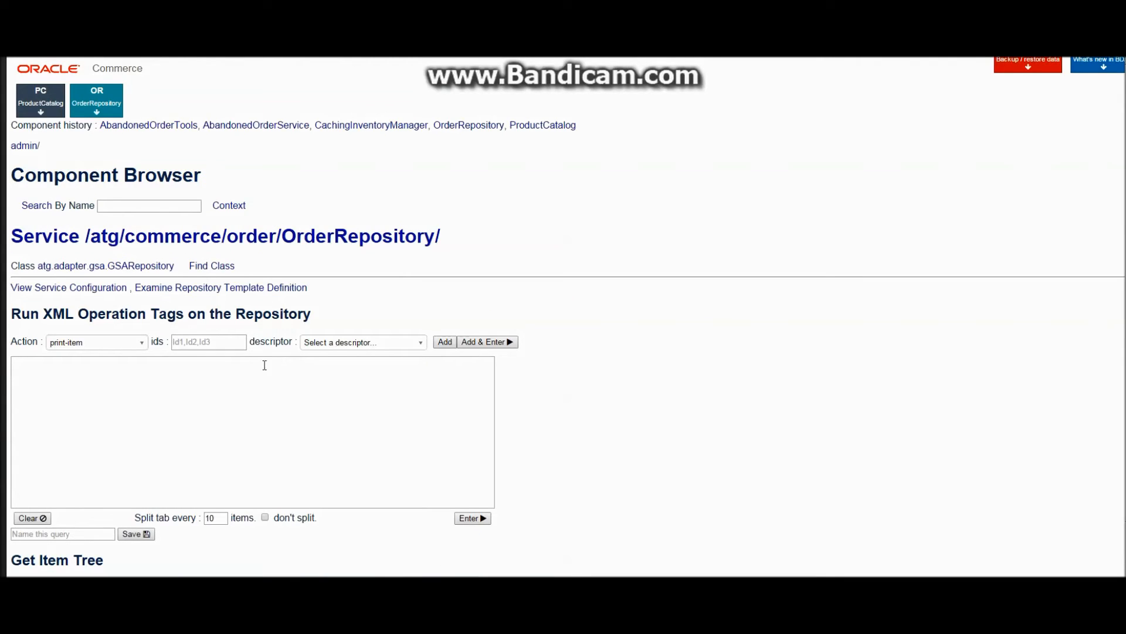
{"action": "left_click", "coordinate": [126, 345]}
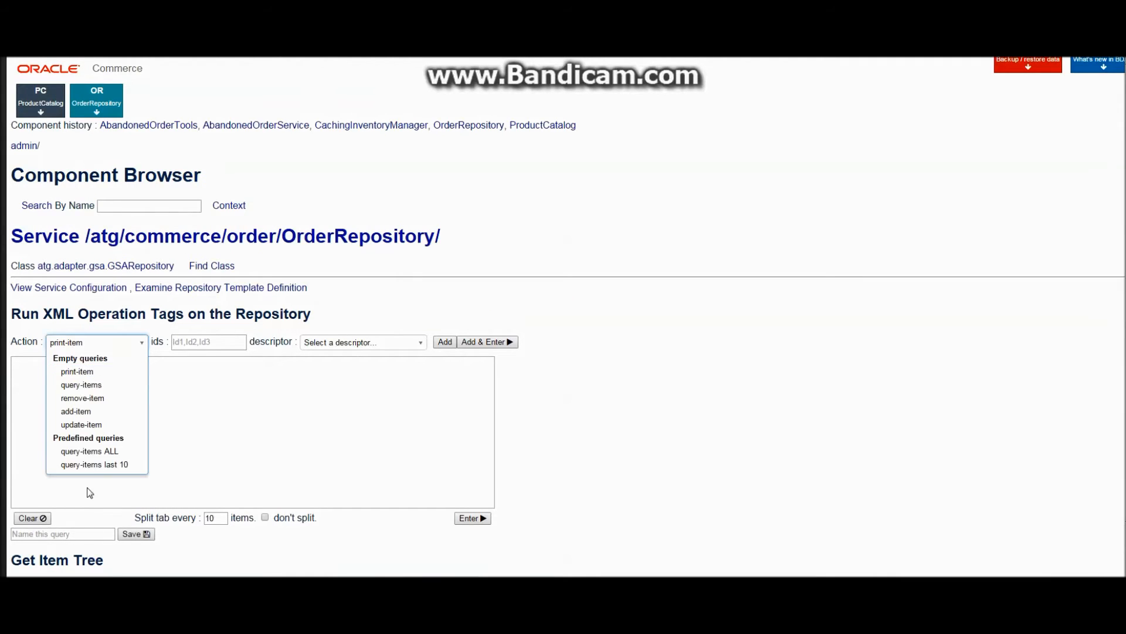
{"action": "left_click", "coordinate": [123, 467]}
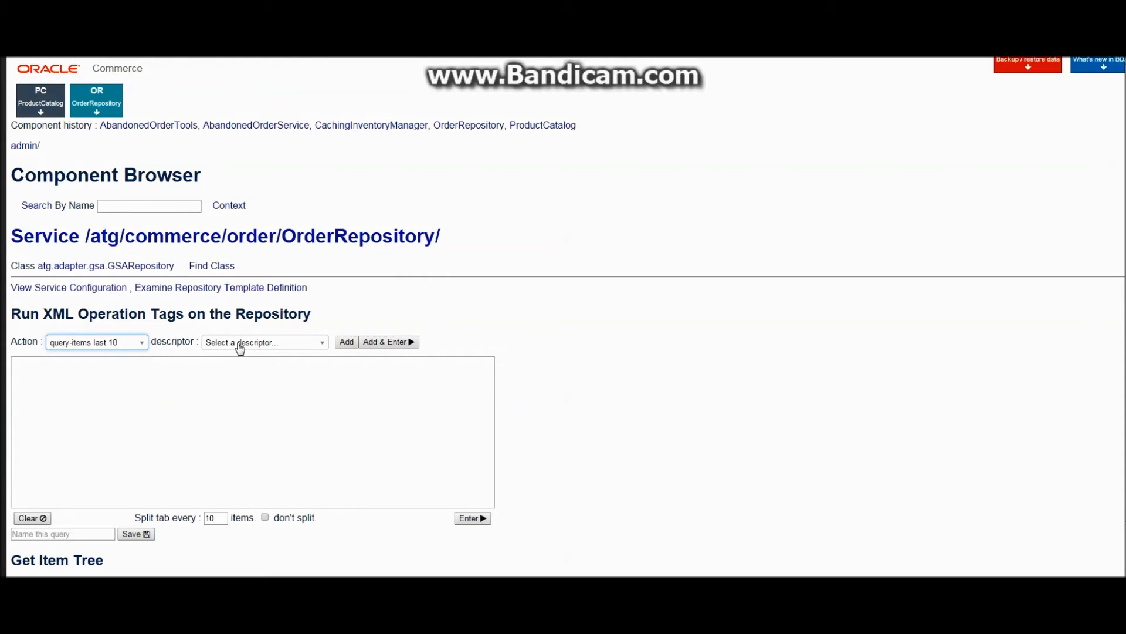
{"action": "left_click", "coordinate": [239, 345]}
{"action": "type", "text": "order"}
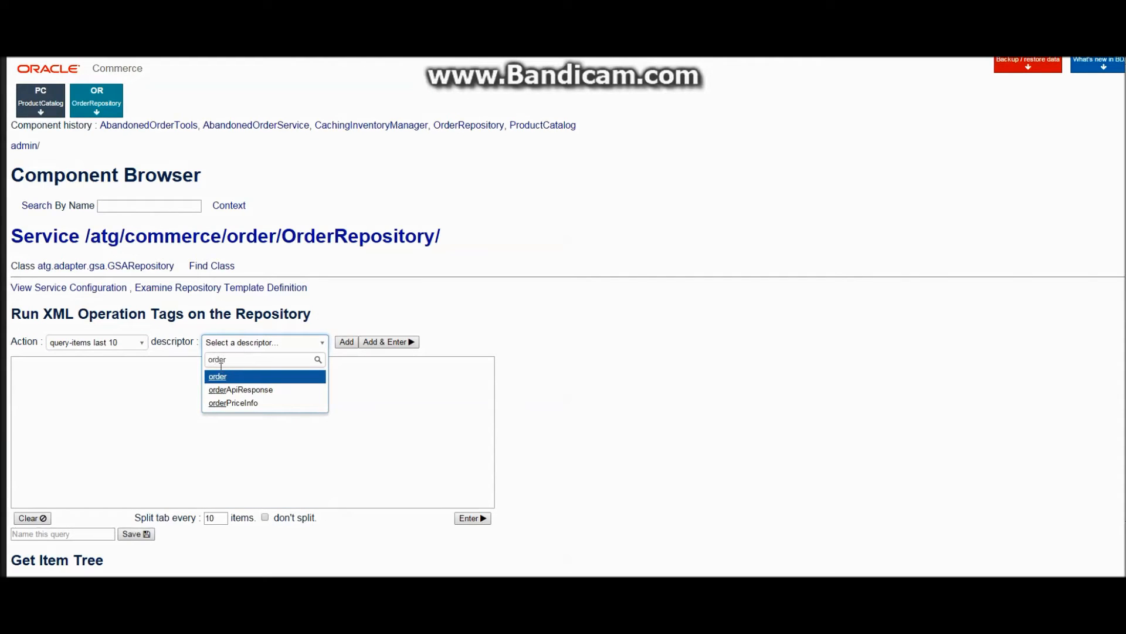
{"action": "left_click", "coordinate": [218, 378]}
{"action": "left_click", "coordinate": [372, 342]}
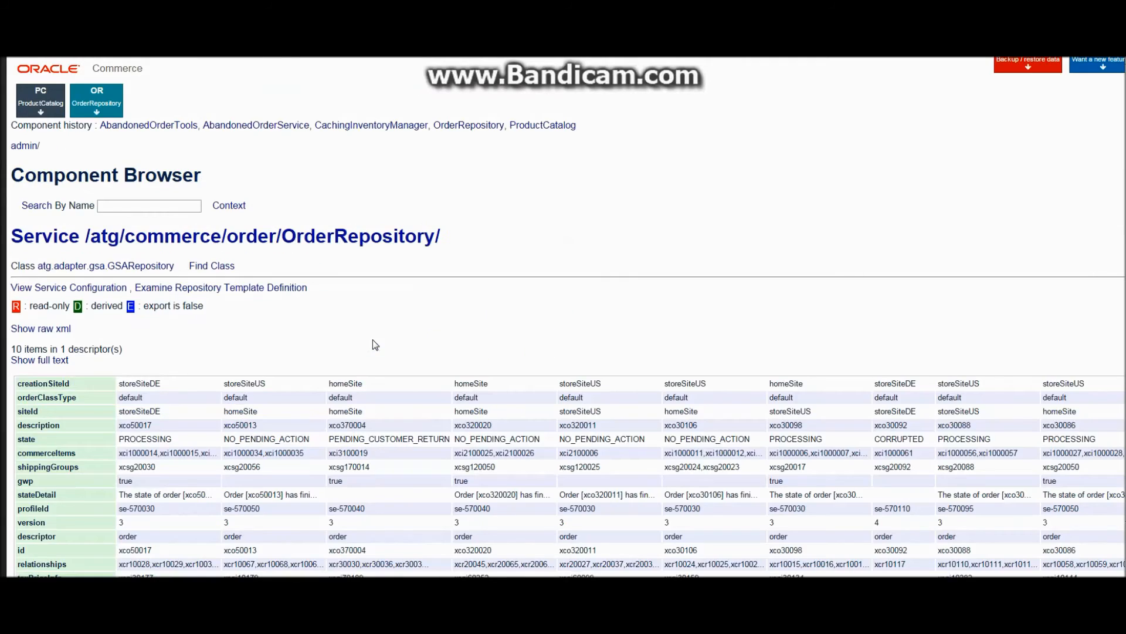
- Look over the returned orders and save the query under the name "last 10 orders"
{"action": "scroll", "coordinate": [408, 350], "scroll_direction": "down", "scroll_amount": 7}
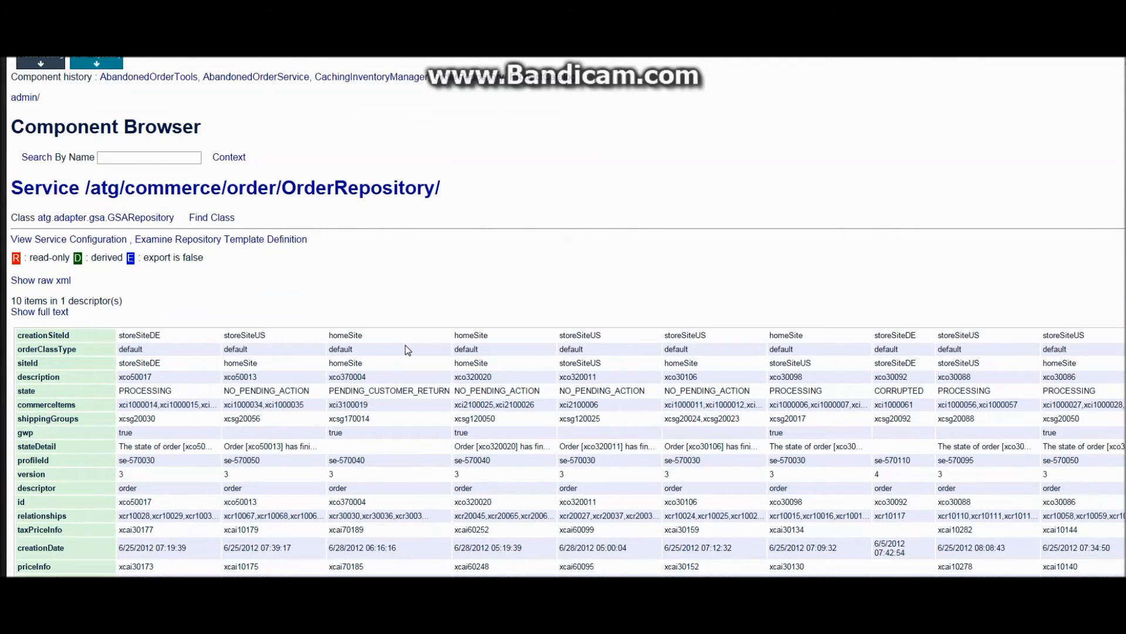
{"action": "scroll", "coordinate": [408, 350], "scroll_direction": "down", "scroll_amount": 4}
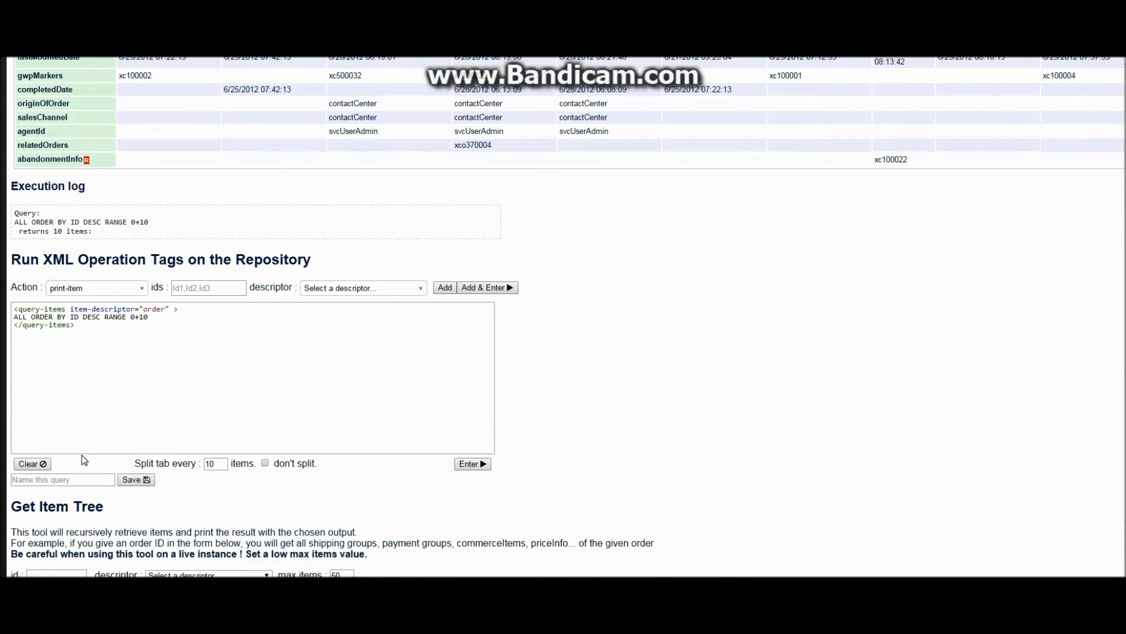
{"action": "left_click", "coordinate": [56, 480]}
{"action": "type", "text": "last 10"}
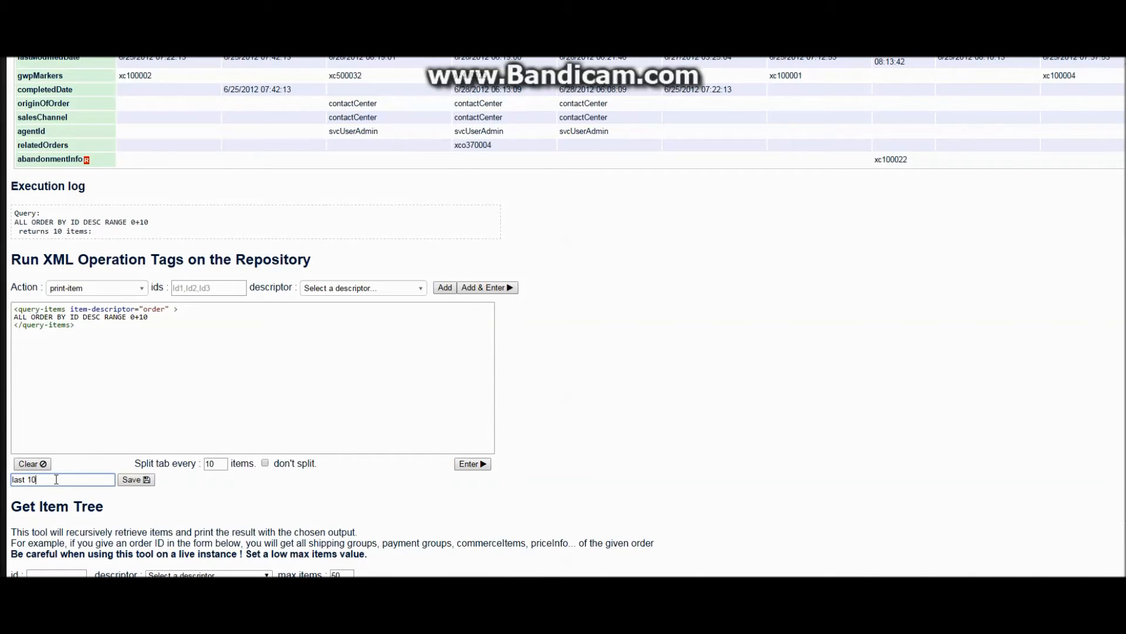
{"action": "type", "text": " orders"}
{"action": "left_click", "coordinate": [145, 479]}
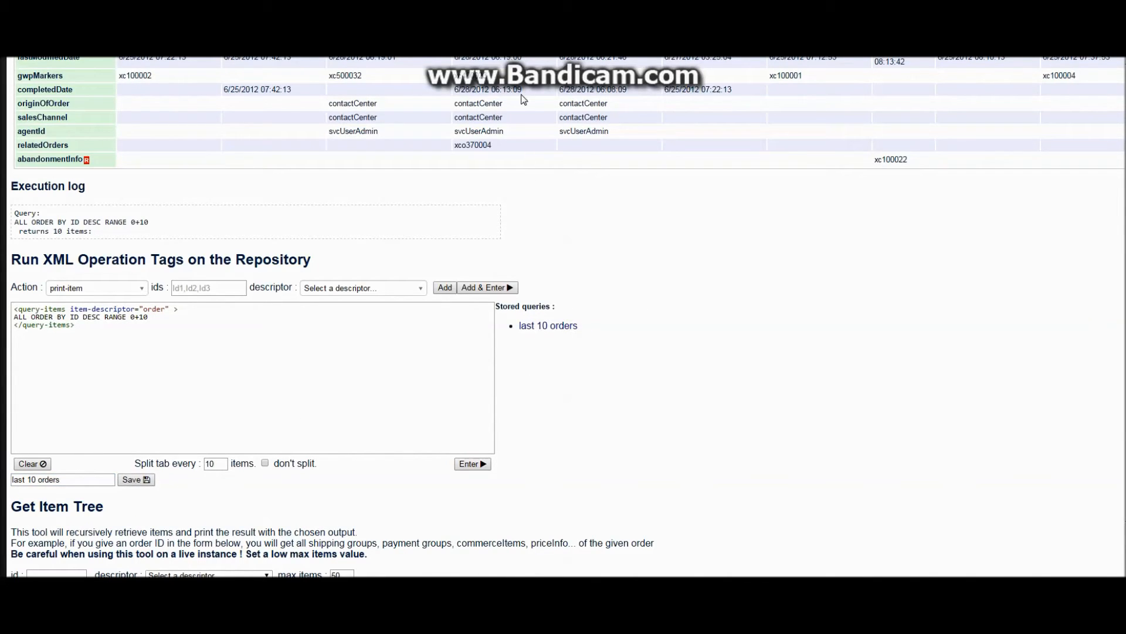
- Reload the OrderRepository page, load the stored query "last 10 orders" and run it to view the orders
{"action": "key", "text": "BackSpace"}
{"action": "key", "text": "Return"}
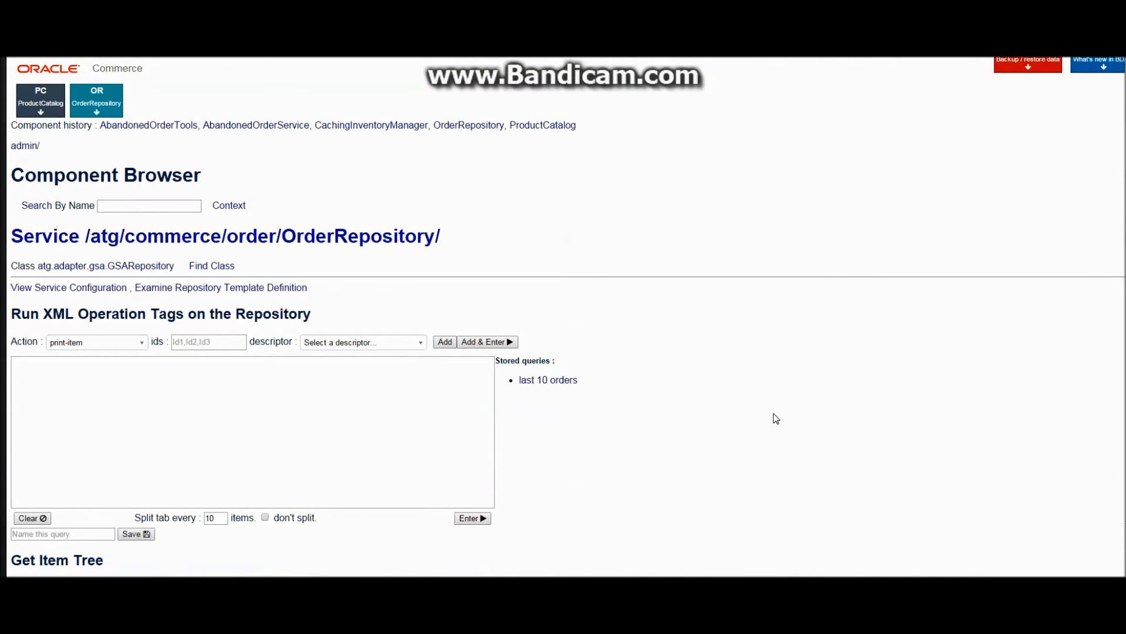
{"action": "left_click", "coordinate": [556, 381]}
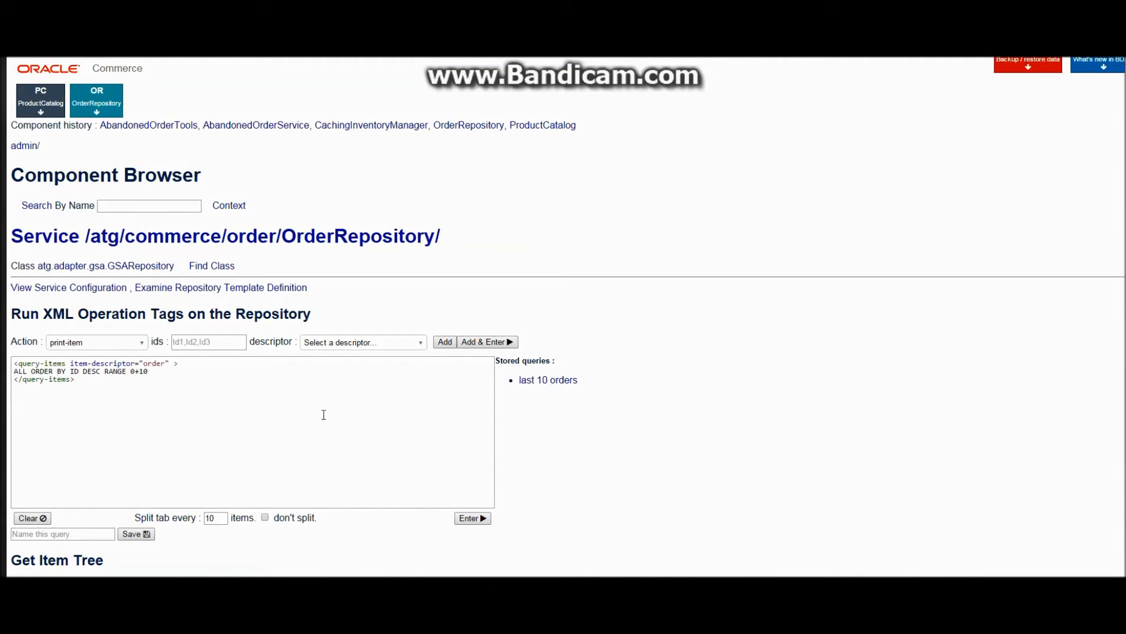
{"action": "scroll", "coordinate": [474, 521], "scroll_direction": "down", "scroll_amount": 4}
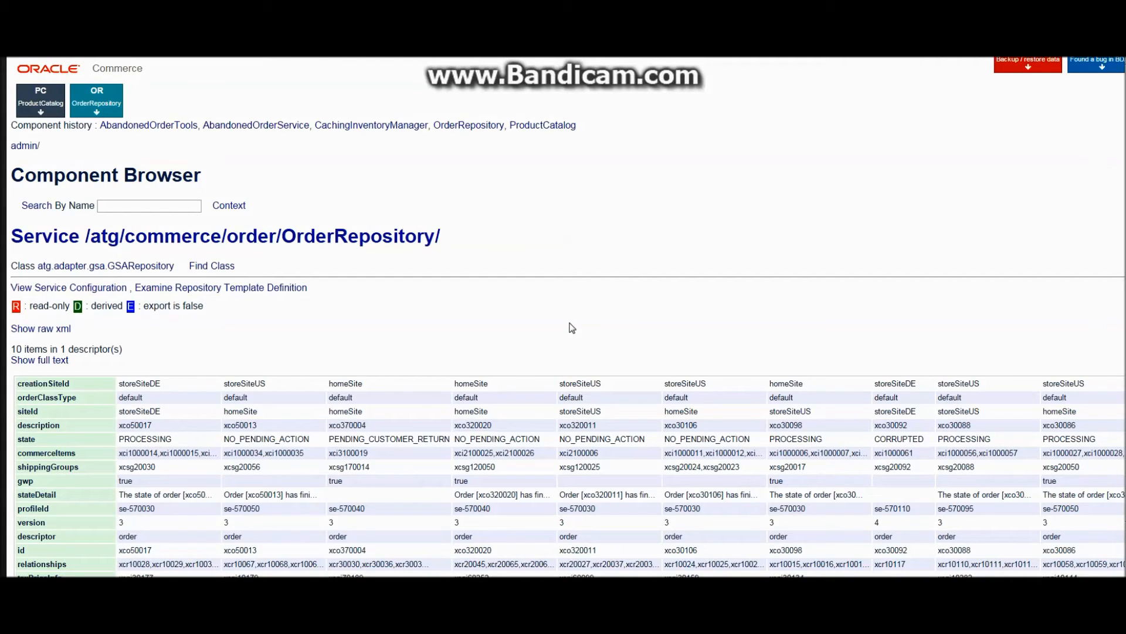
{"action": "scroll", "coordinate": [572, 327], "scroll_direction": "down", "scroll_amount": 4}
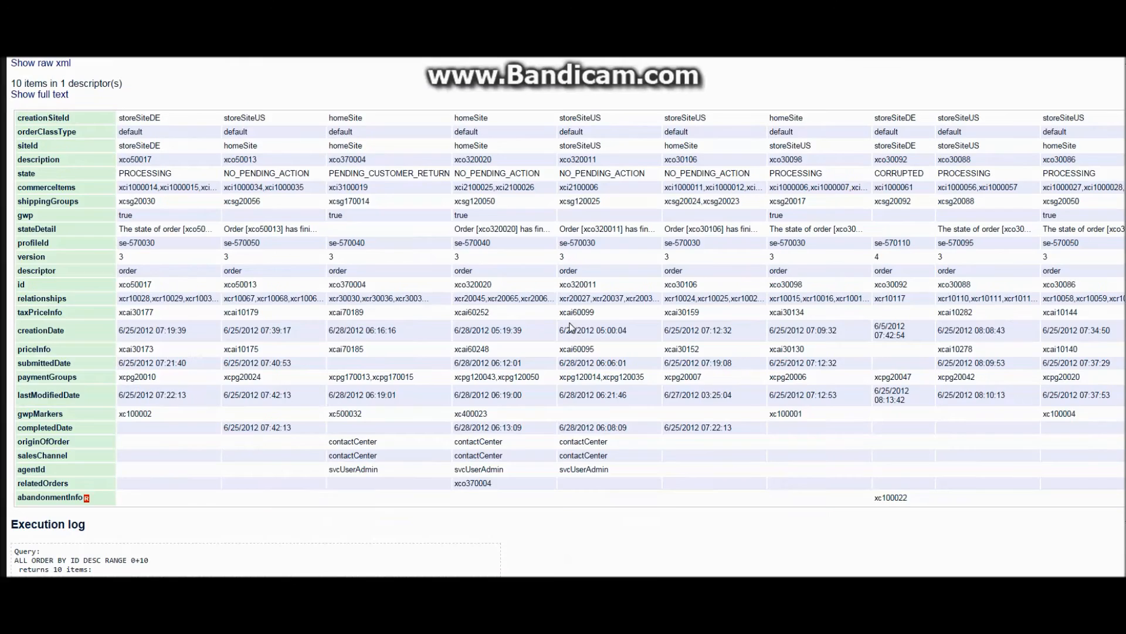
{"action": "scroll", "coordinate": [572, 328], "scroll_direction": "up", "scroll_amount": 1}
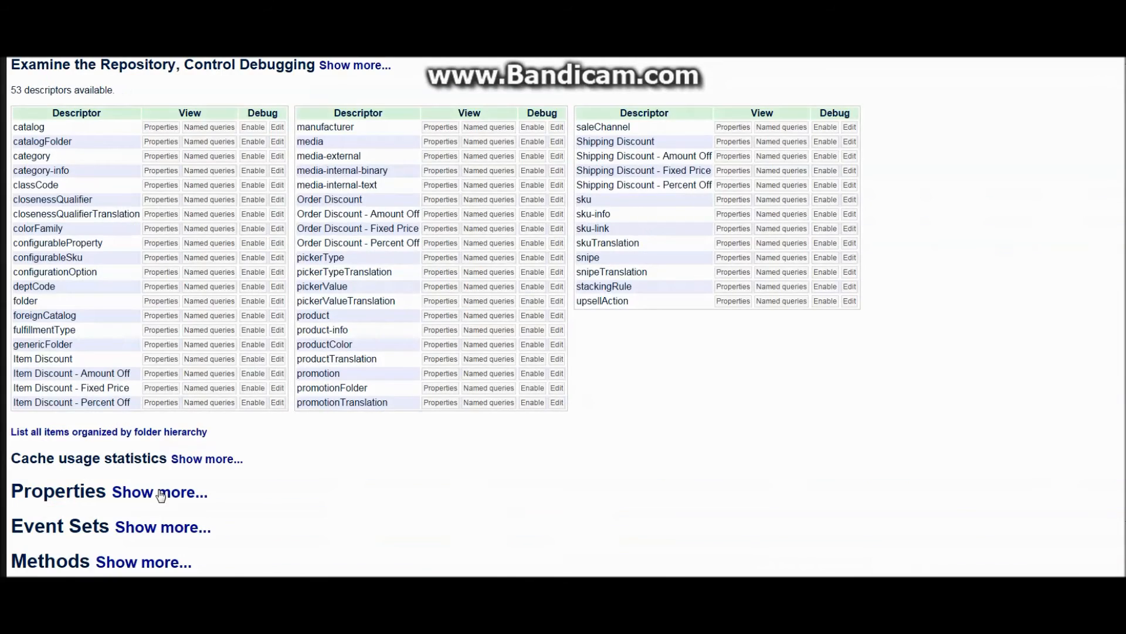
- Open AbandonedOrderService from the component history and add it as a shortcut with the findAbandonedOrders method
{"action": "scroll", "coordinate": [160, 493], "scroll_direction": "up", "scroll_amount": 10}
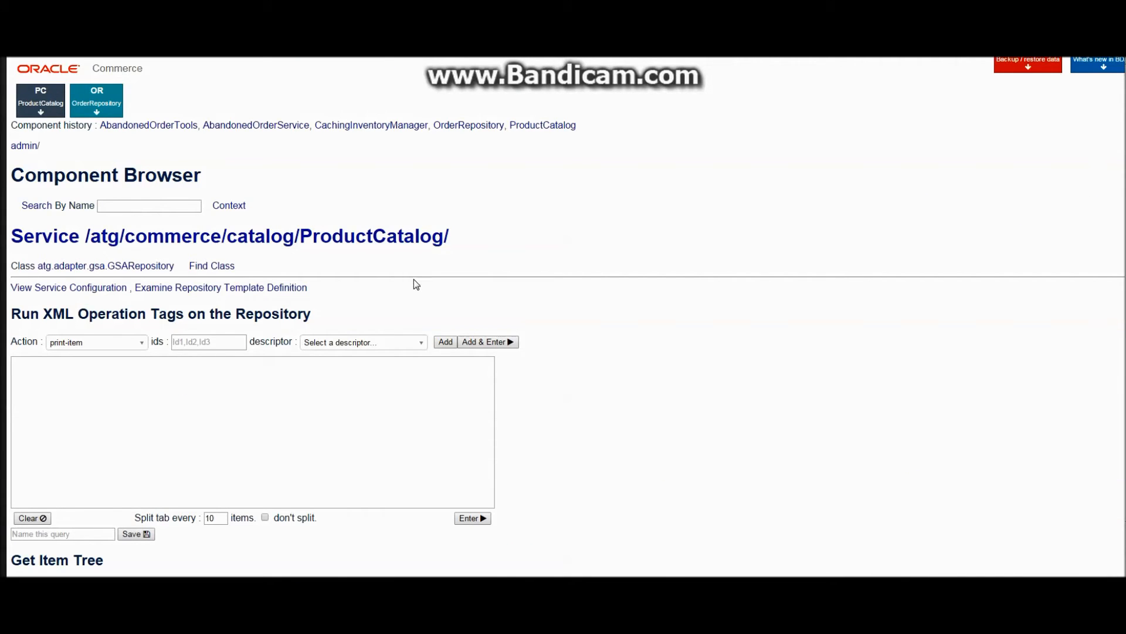
{"action": "left_click", "coordinate": [268, 126]}
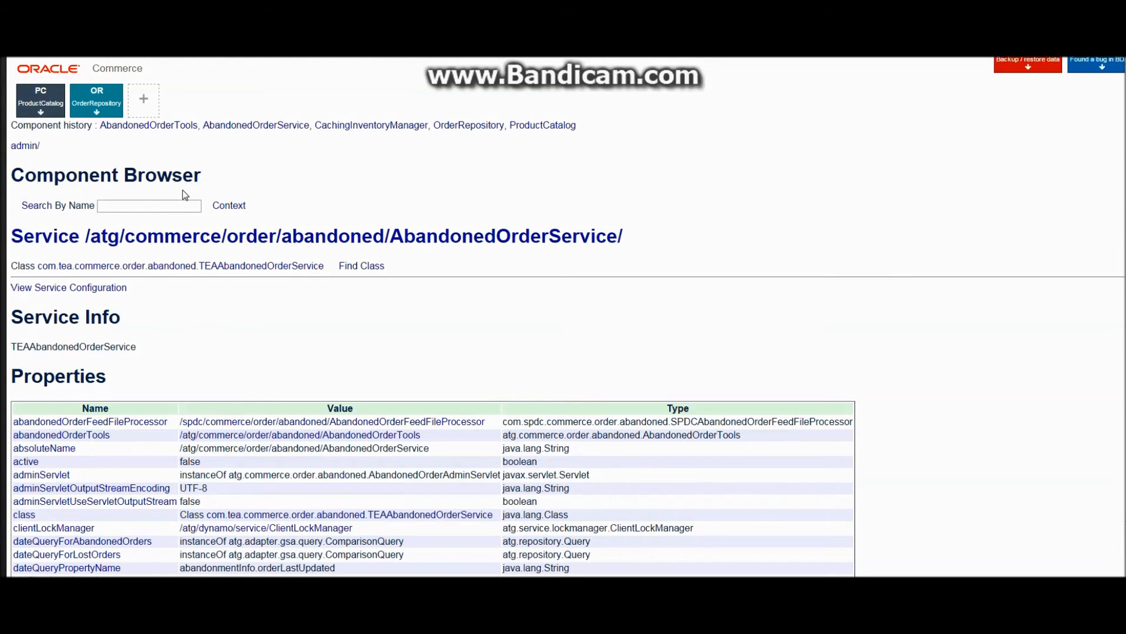
{"action": "left_click", "coordinate": [144, 105]}
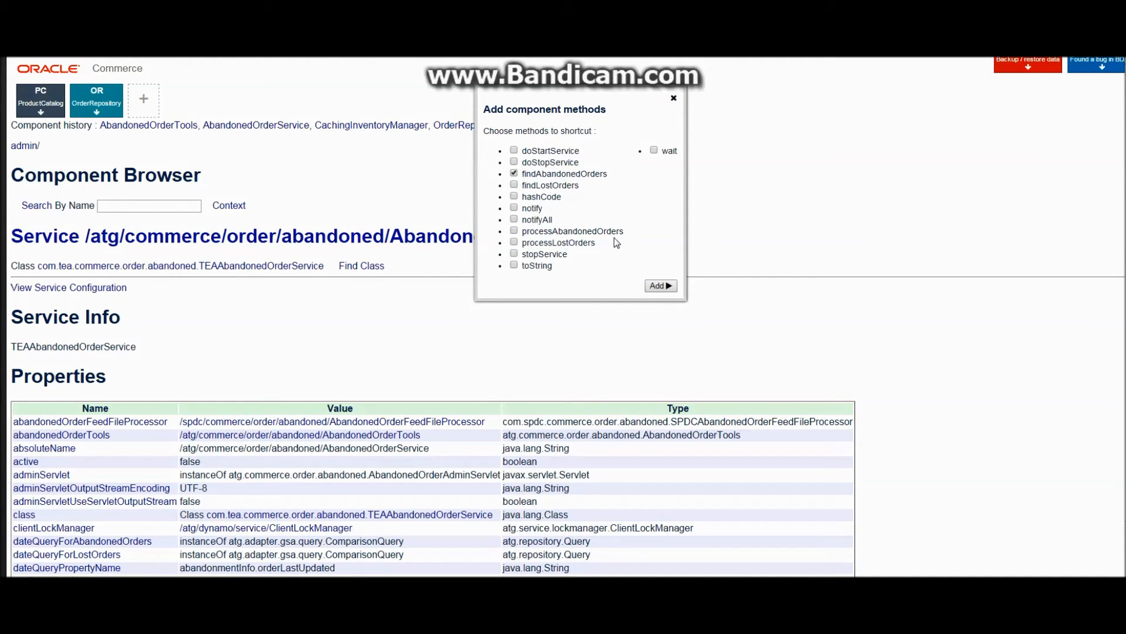
{"action": "left_click", "coordinate": [658, 284]}
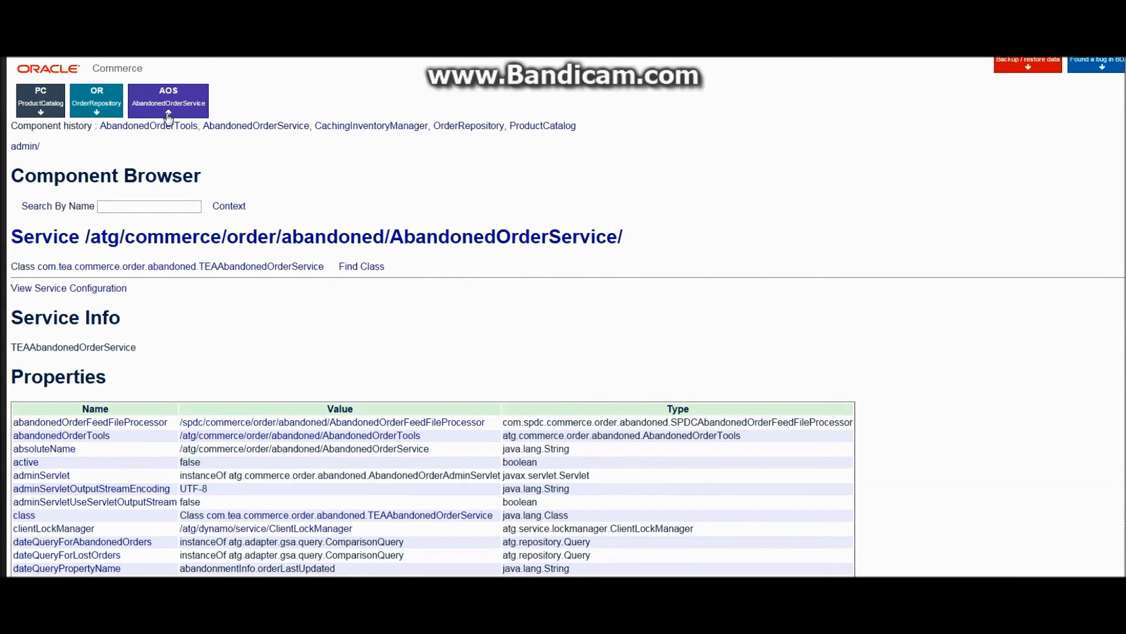
- Show the AbandonedOrderService shortcut's options and use a shortcut's logDebug switch to reach the OrderRepository loggingDebug property
{"action": "left_click", "coordinate": [168, 114]}
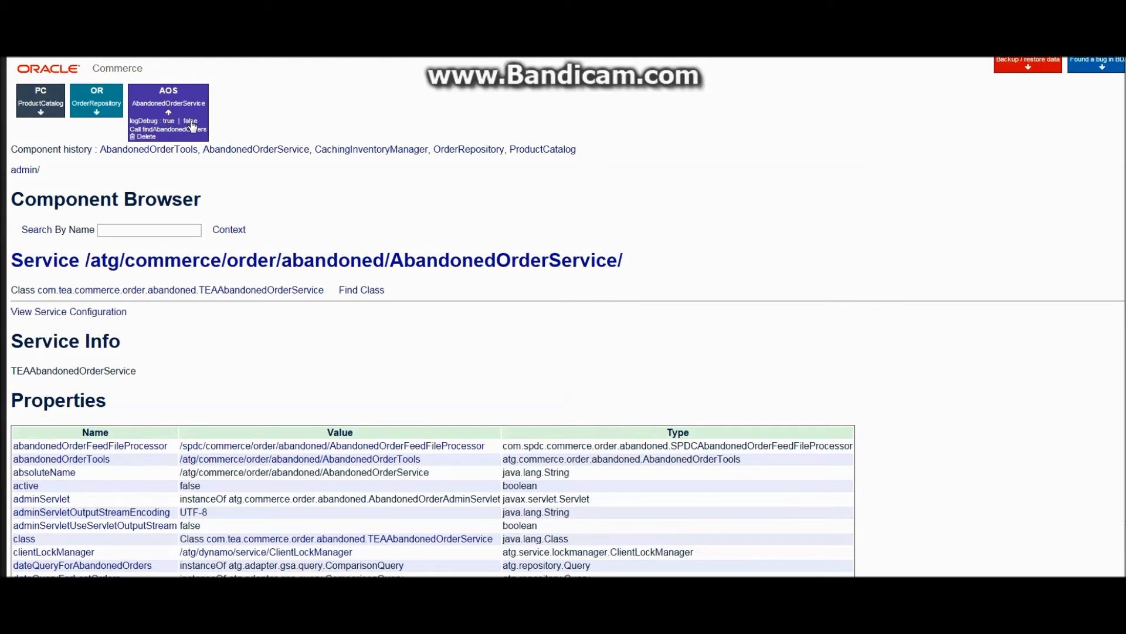
{"action": "left_click", "coordinate": [170, 124]}
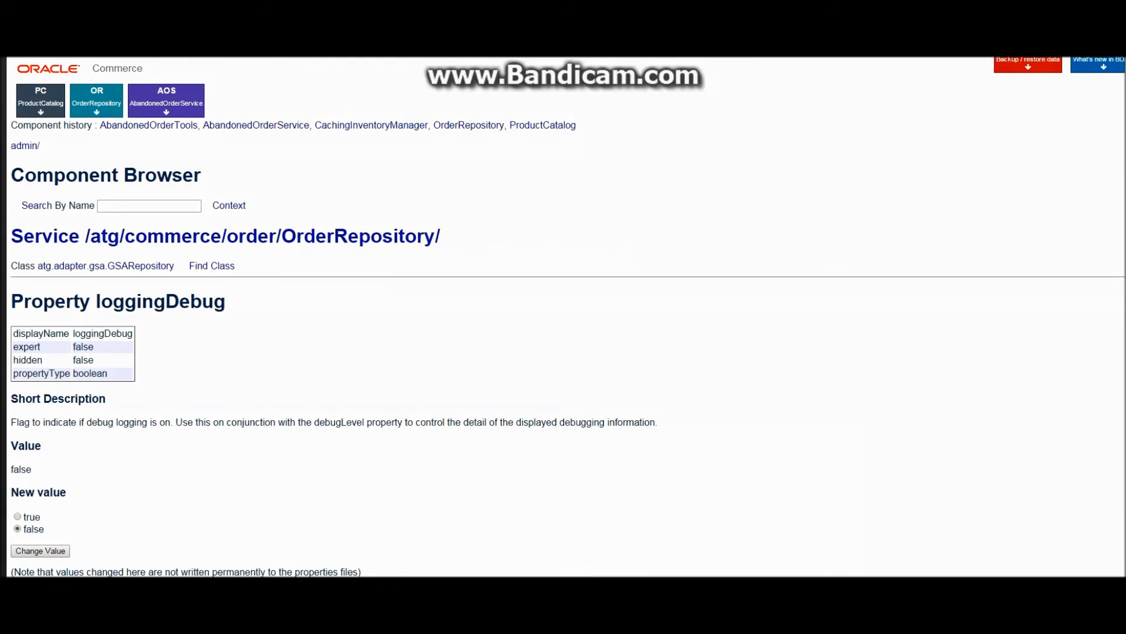
- Return to the admin page and open the JDBC Browser's Execute Query page
{"action": "left_click", "coordinate": [25, 150]}
{"action": "left_click", "coordinate": [104, 302]}
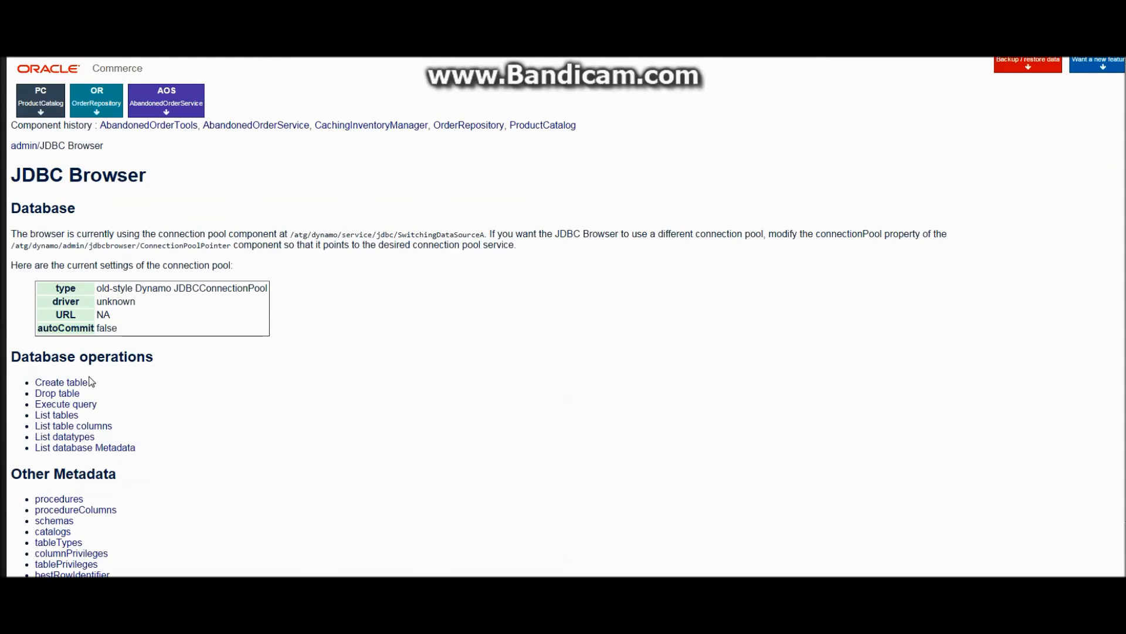
{"action": "left_click", "coordinate": [67, 404]}
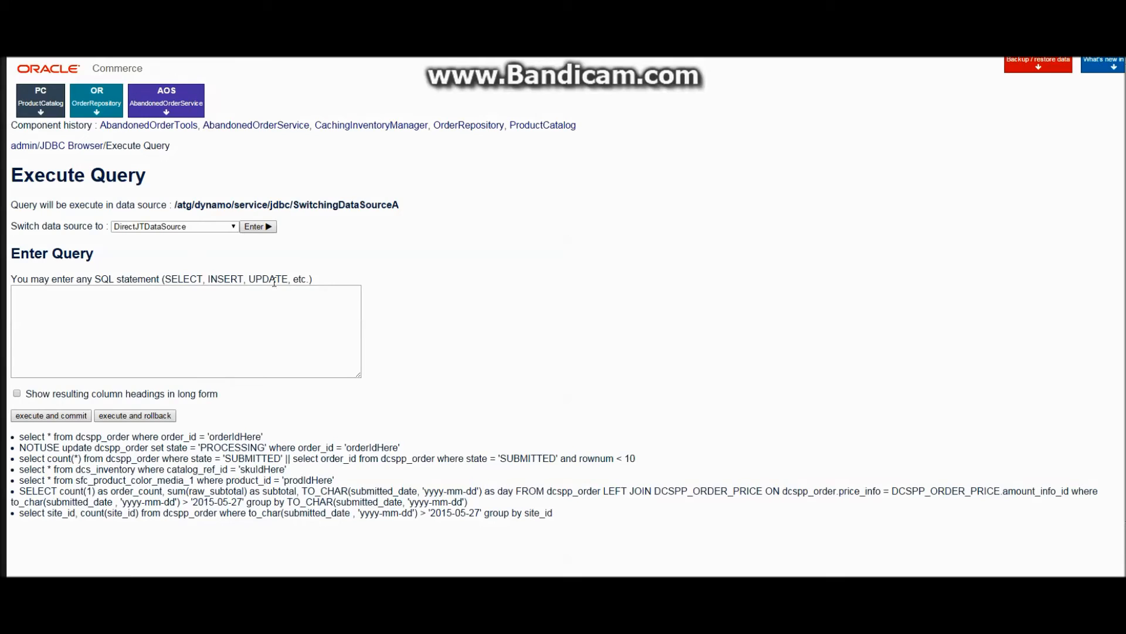
- Switch the query data source to JTDataSource and highlight its name in the data source path
{"action": "left_click", "coordinate": [199, 228]}
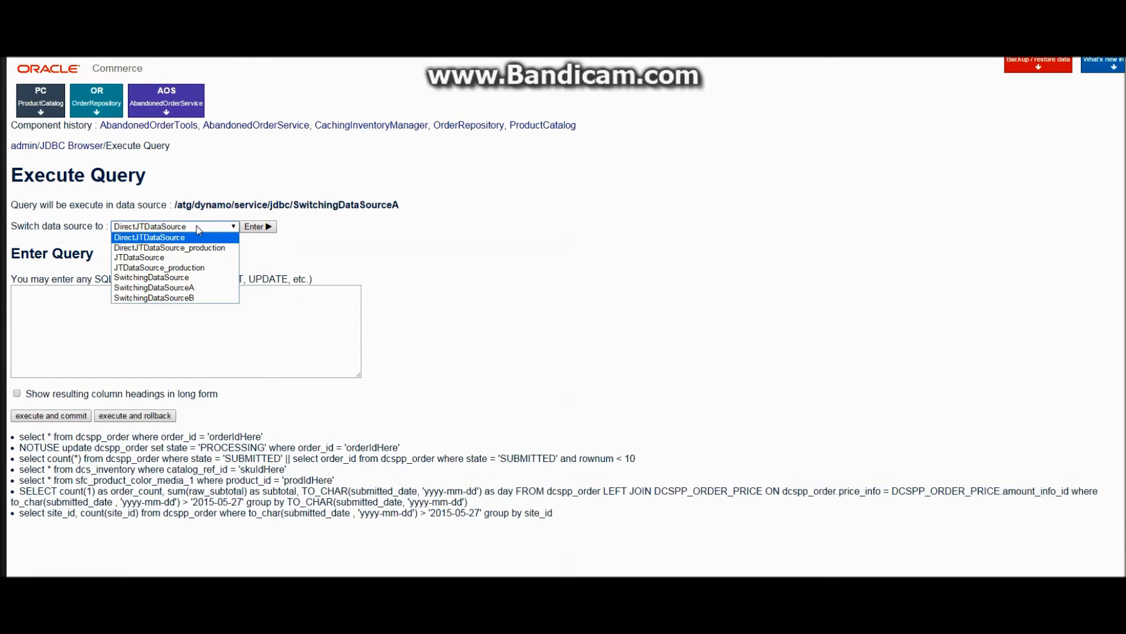
{"action": "left_click", "coordinate": [171, 258]}
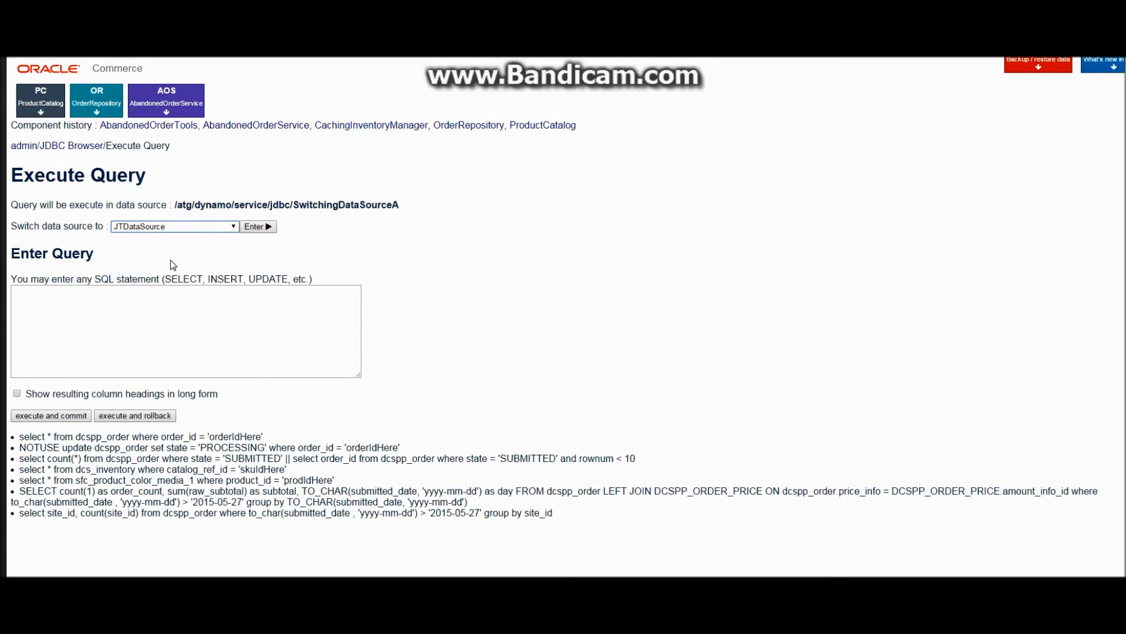
{"action": "left_click", "coordinate": [266, 227]}
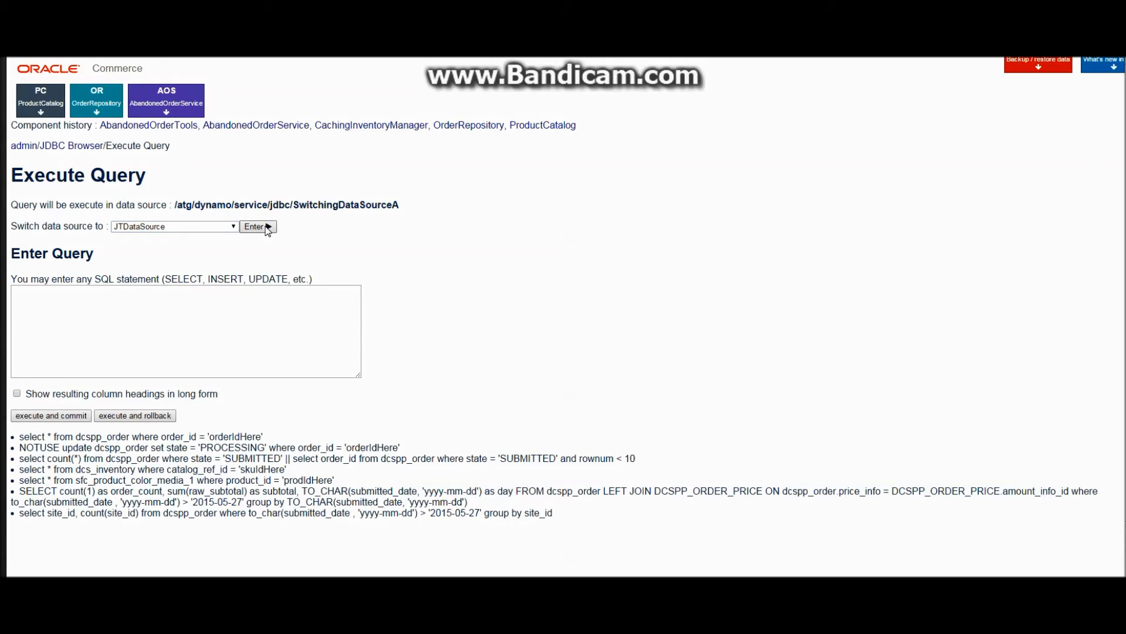
{"action": "double_click", "coordinate": [320, 203]}
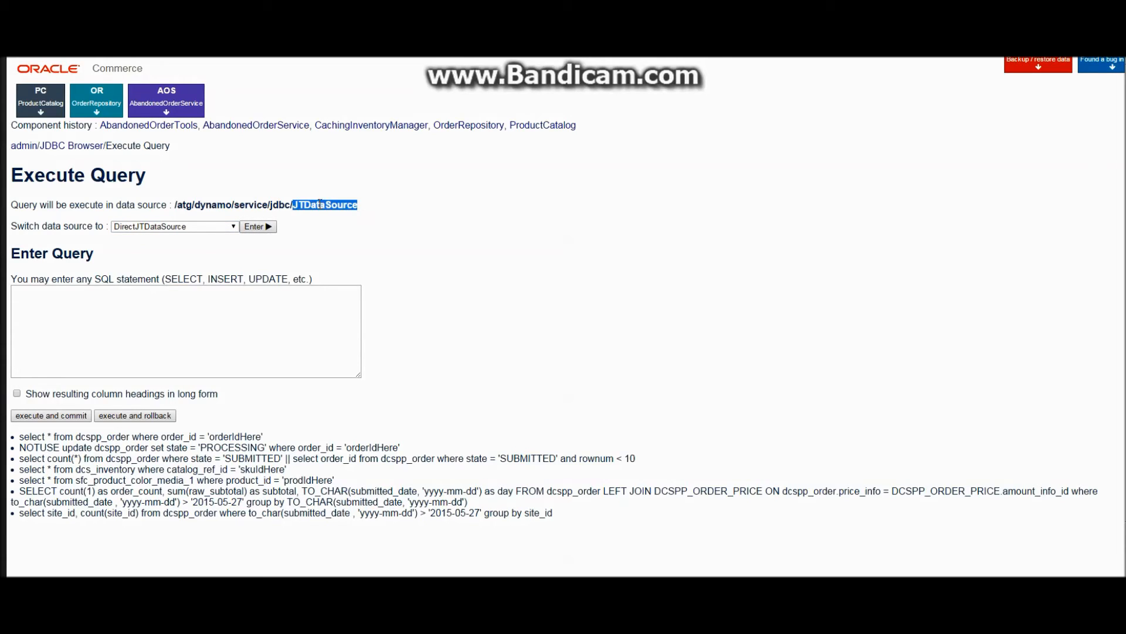
- Switch the query data source to SwitchingDataSource, and go back to ProductCatalog through its shortcut
{"action": "left_click", "coordinate": [233, 226]}
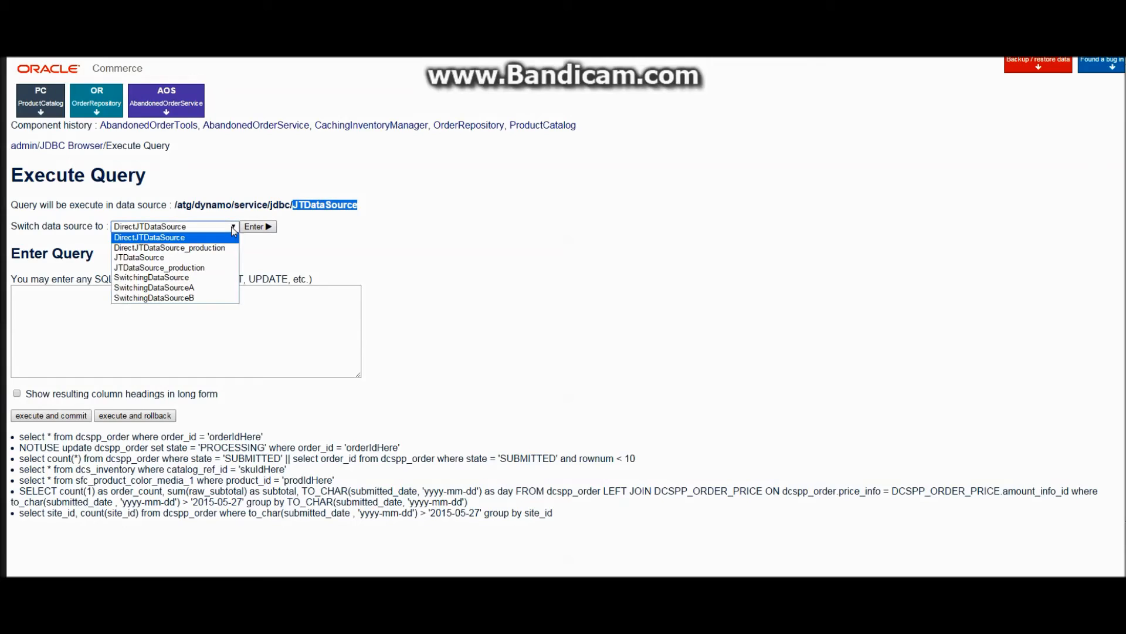
{"action": "left_click", "coordinate": [176, 276]}
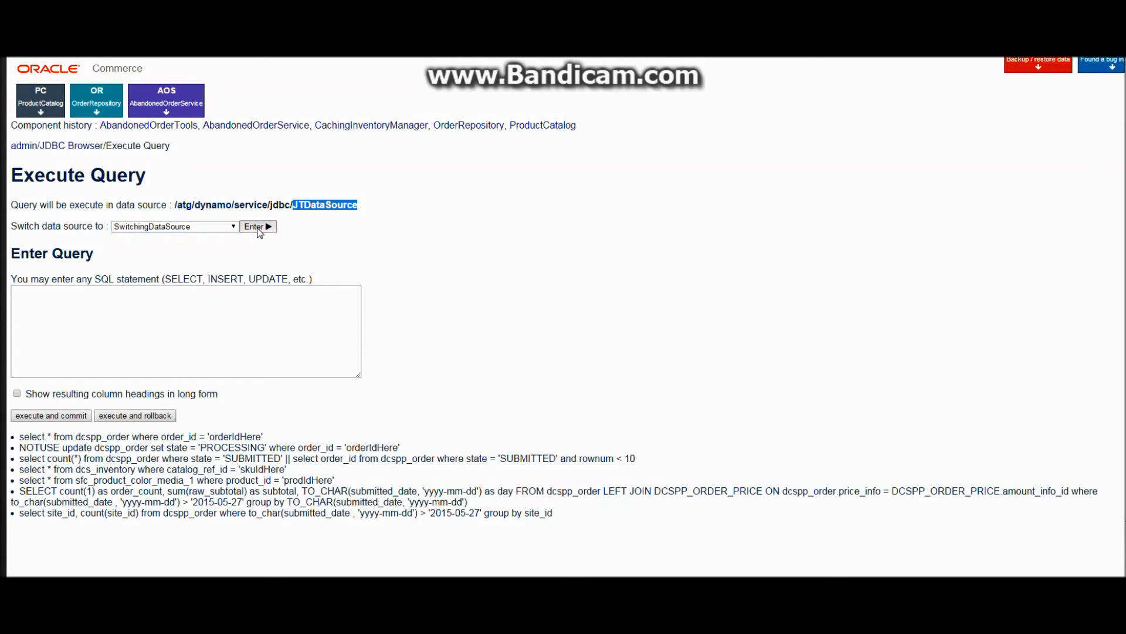
{"action": "left_click", "coordinate": [258, 230]}
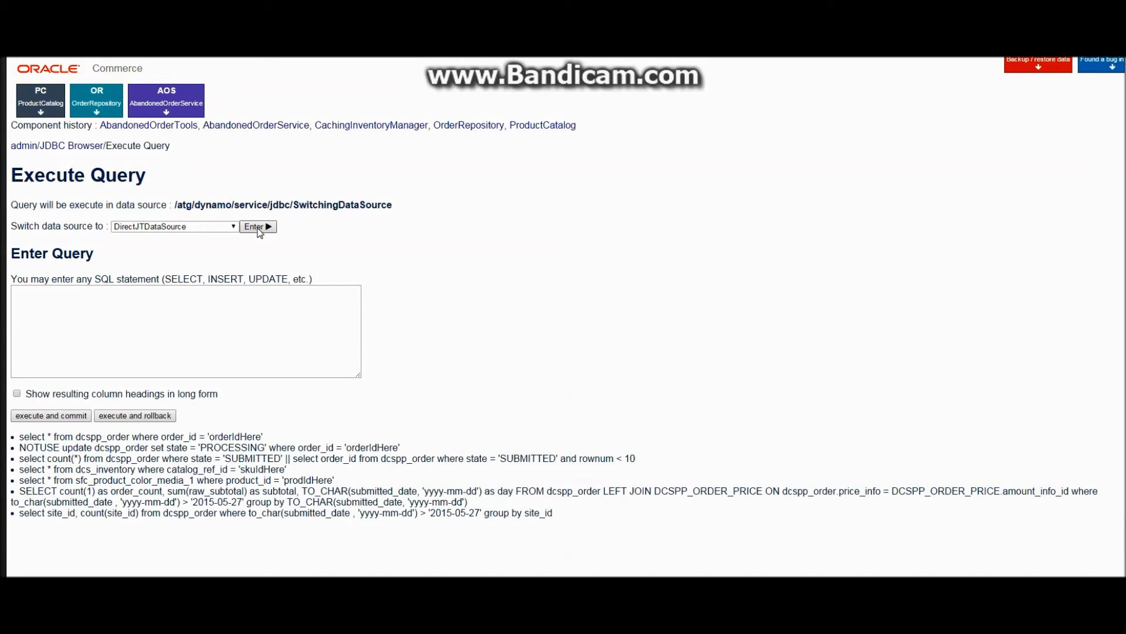
{"action": "left_click", "coordinate": [38, 95]}
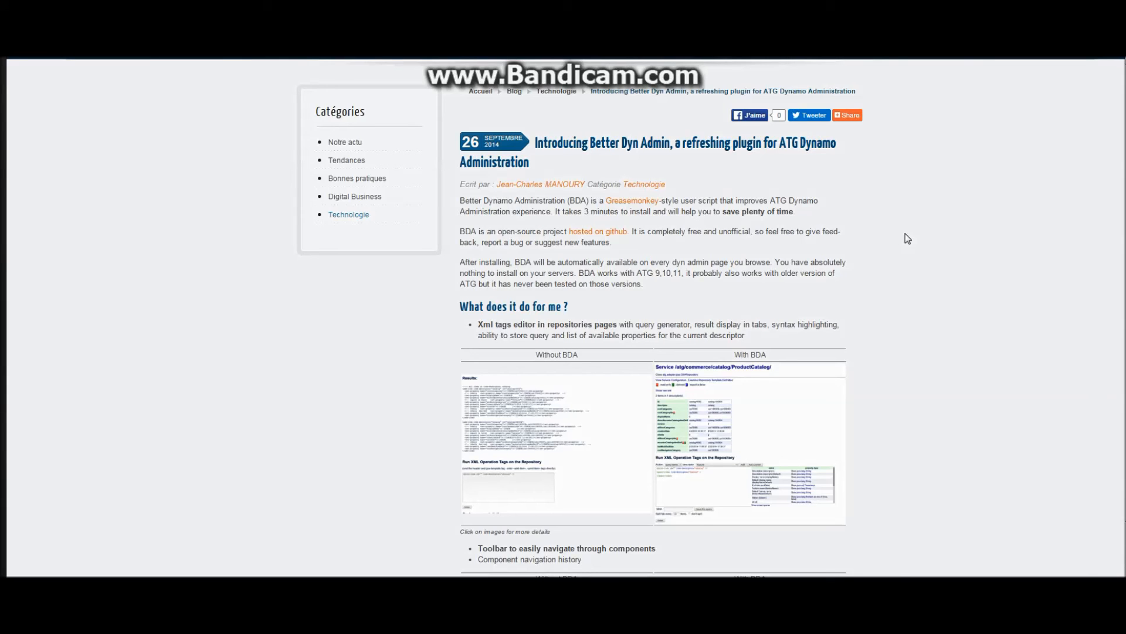
- Examine the Better Dyn Admin blog article's feature list and its comparisons with and without BDA
{"action": "scroll", "coordinate": [907, 238], "scroll_direction": "down", "scroll_amount": 3}
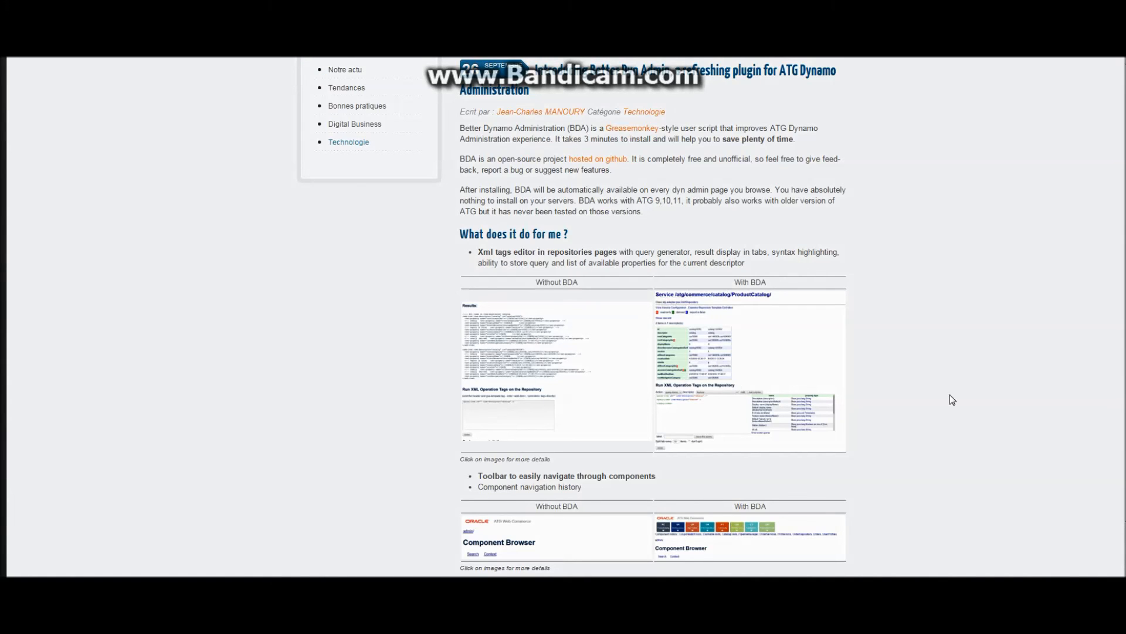
{"action": "scroll", "coordinate": [952, 399], "scroll_direction": "down", "scroll_amount": 4}
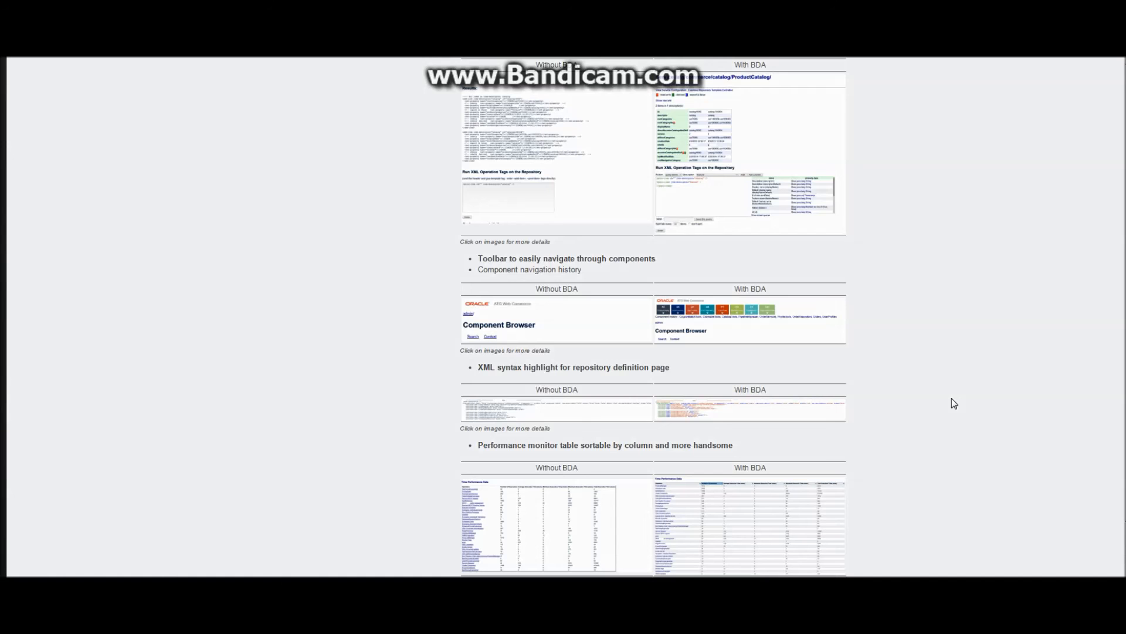
{"action": "scroll", "coordinate": [951, 399], "scroll_direction": "down", "scroll_amount": 3}
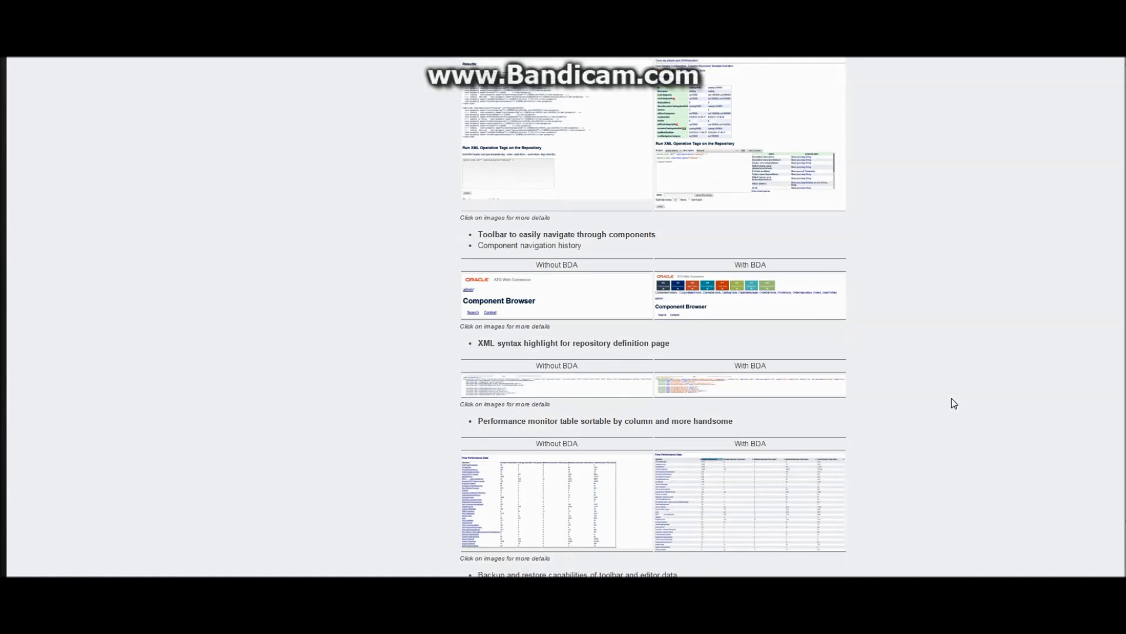
{"action": "scroll", "coordinate": [953, 403], "scroll_direction": "up", "scroll_amount": 5}
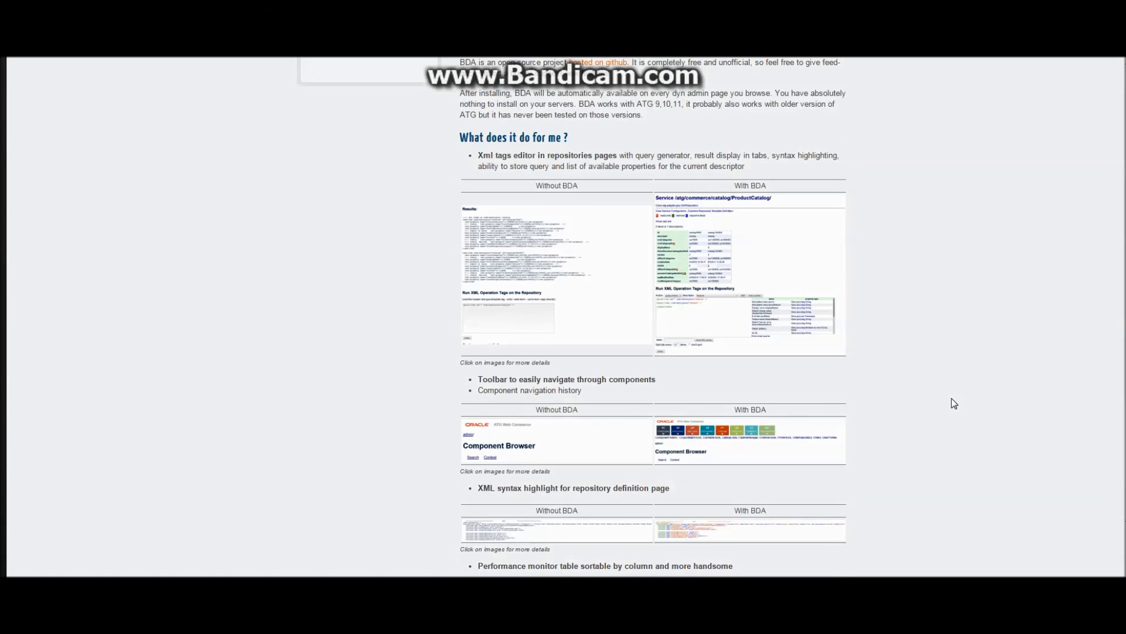
{"action": "scroll", "coordinate": [953, 403], "scroll_direction": "up", "scroll_amount": 2}
{"action": "scroll", "coordinate": [952, 398], "scroll_direction": "up", "scroll_amount": 4}
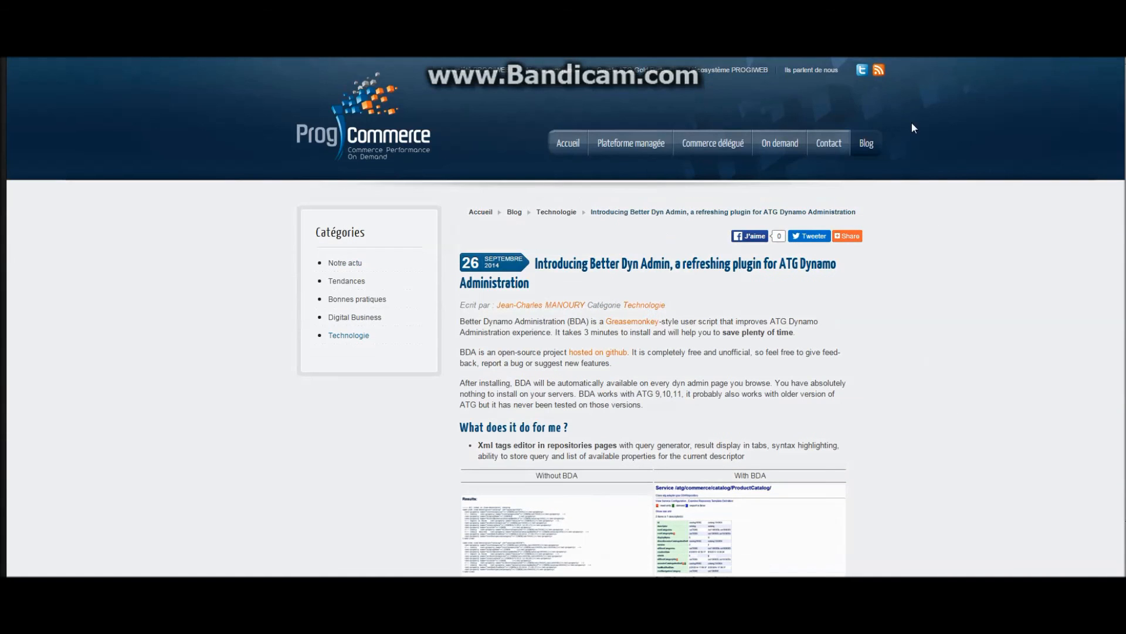
- Switch to the BetterDynAdmin GitHub repository page, and on past ProductCatalog to the AbandonedOrderTools component page
{"action": "key", "text": "ctrl+Tab"}
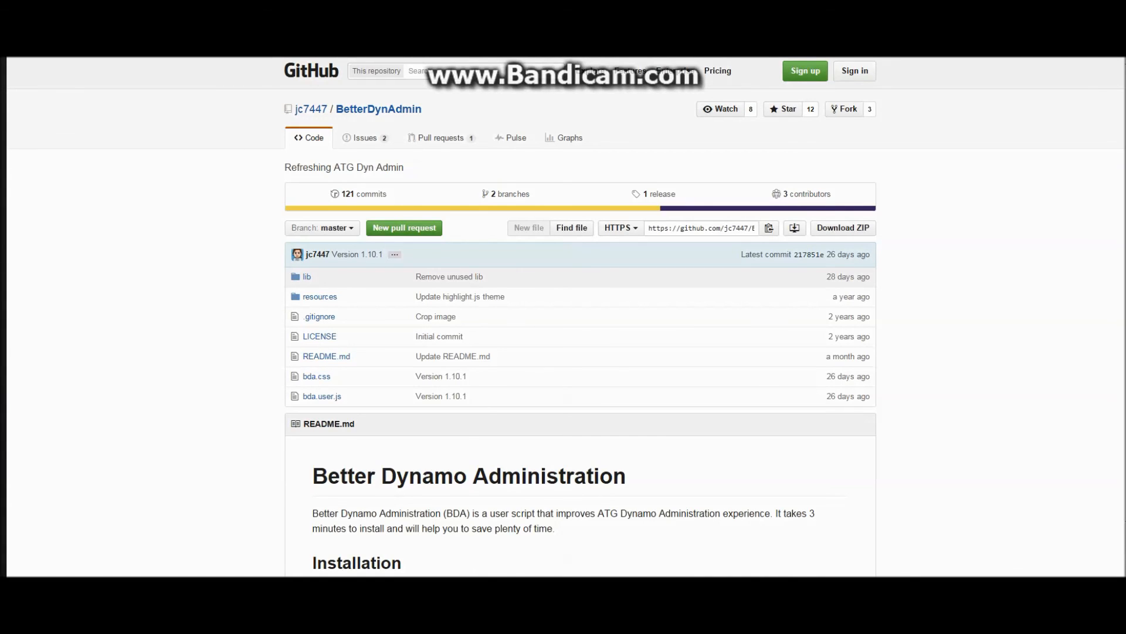
{"action": "key", "text": "ctrl+Tab"}
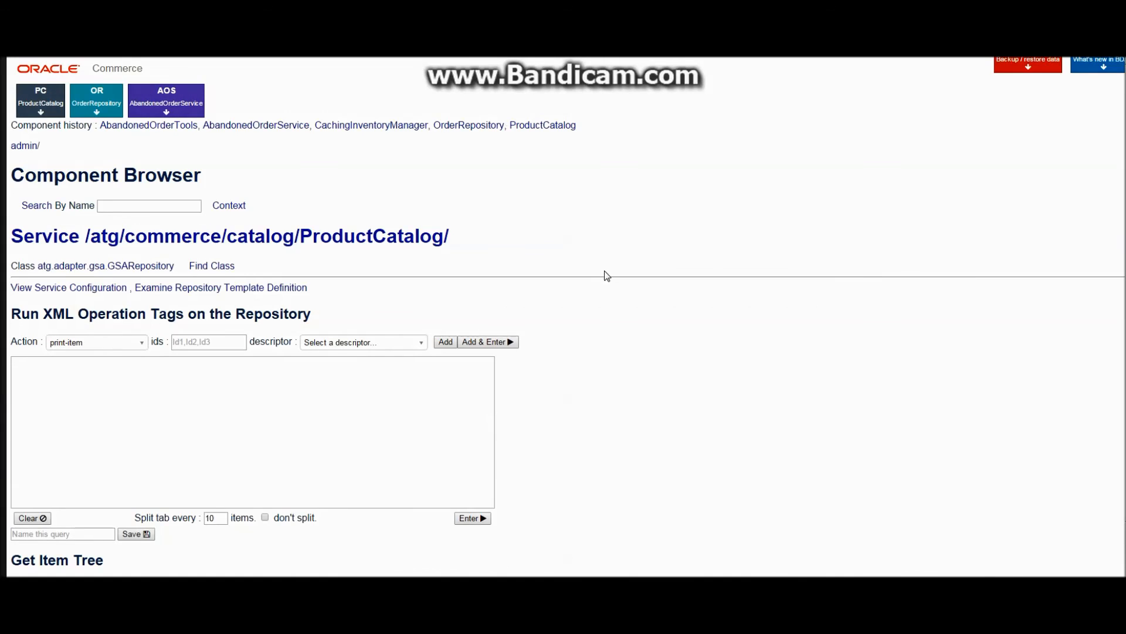
{"action": "key", "text": "ctrl+Tab"}
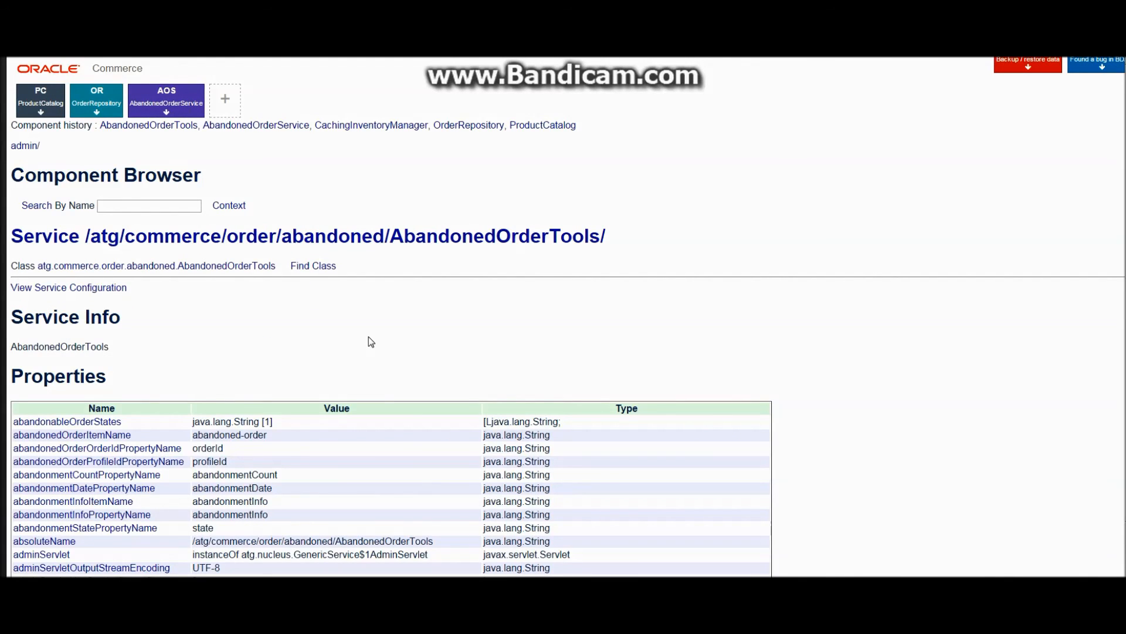